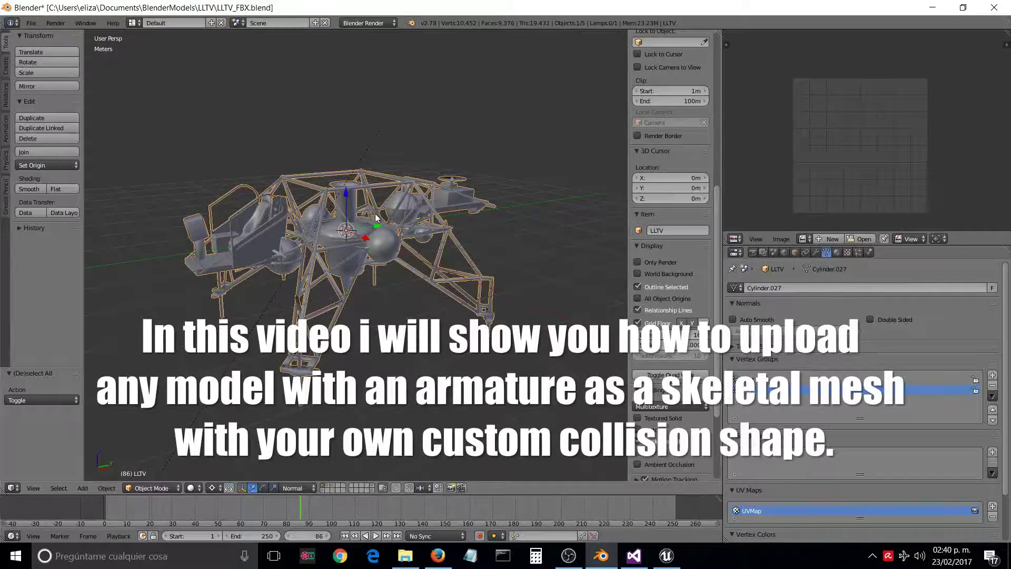
Show the armature together with the LLTV mesh and select the armature
middle_drag(344, 251, 400, 258)
scroll(371, 272, up, 3)
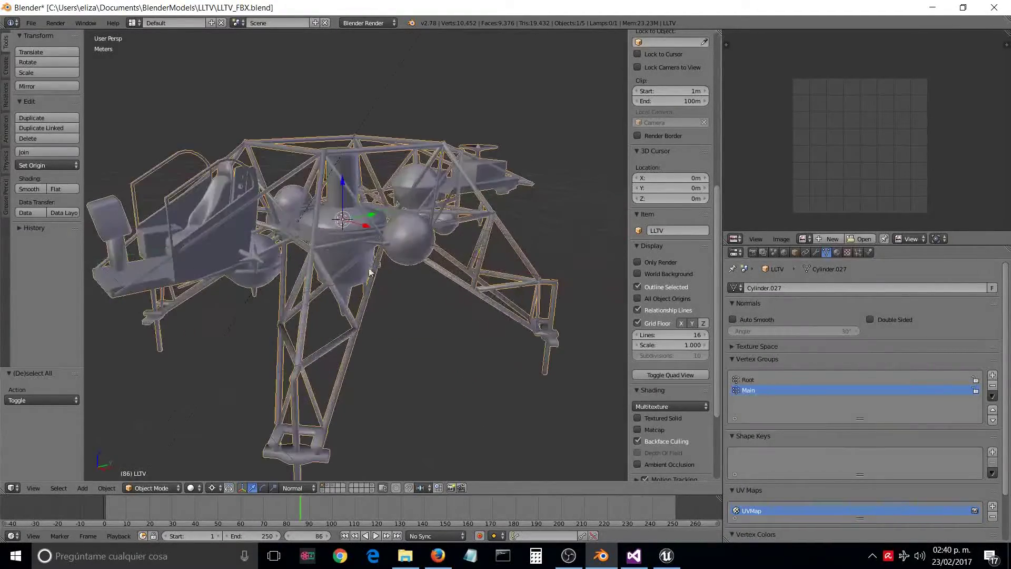
shift+click(322, 491)
right_click(311, 202)
right_click(429, 203)
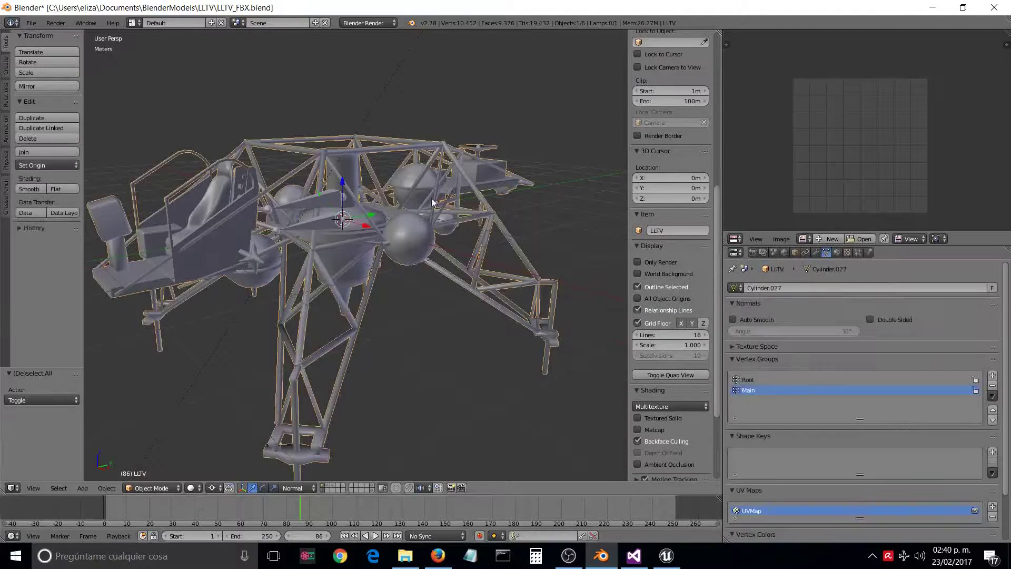
right_click(319, 200)
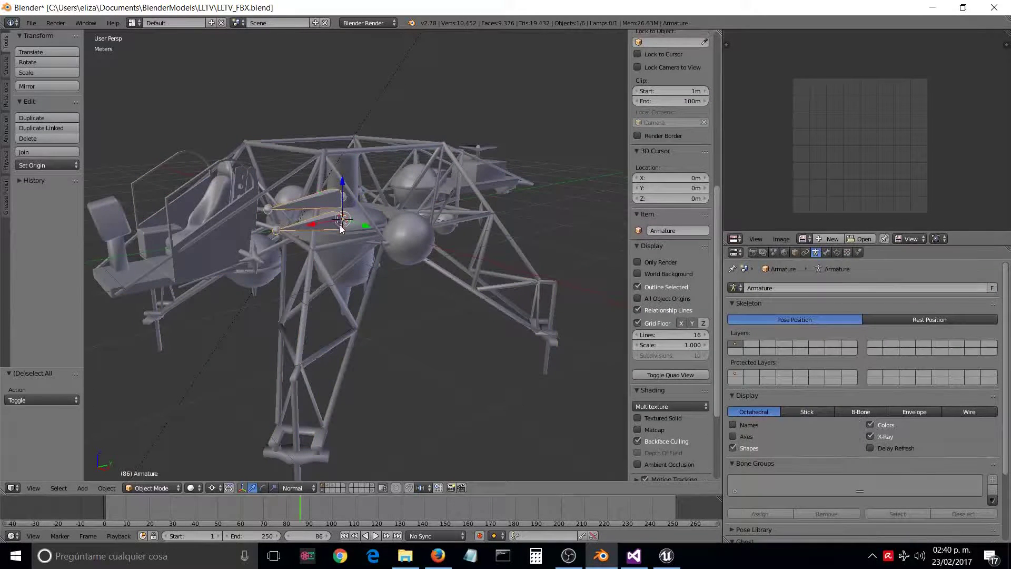
Display only the collision shapes and select all of them to examine their wireframes
scroll(341, 228, down, 1)
click(328, 485)
right_click(371, 203)
key(a)
scroll(397, 227, down, 4)
key(a)
key(z)
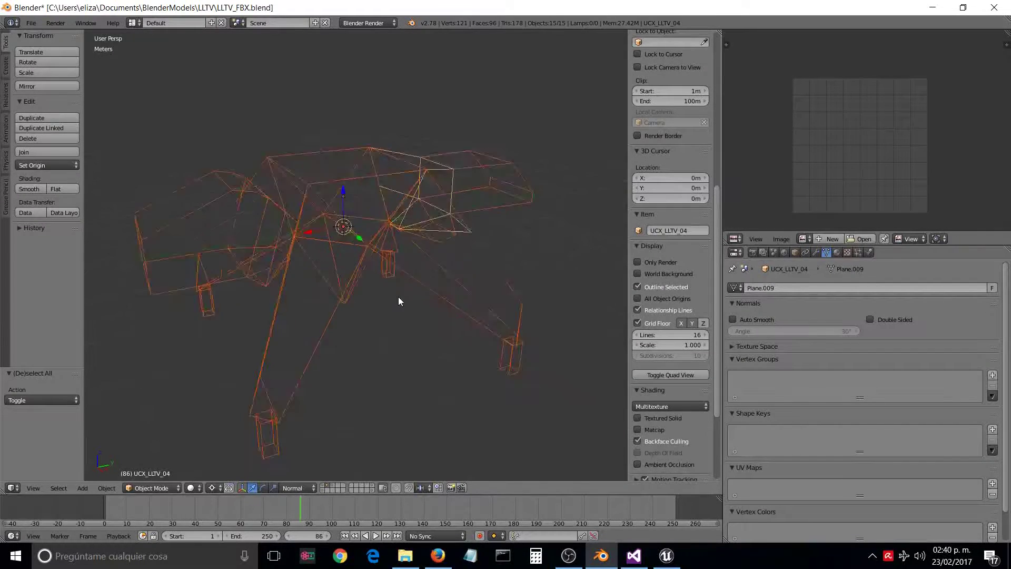
Display only the armature, examine its Main bone in Edit Mode, and return to Object Mode
key(z)
key(Tab)
key(a)
right_click(361, 218)
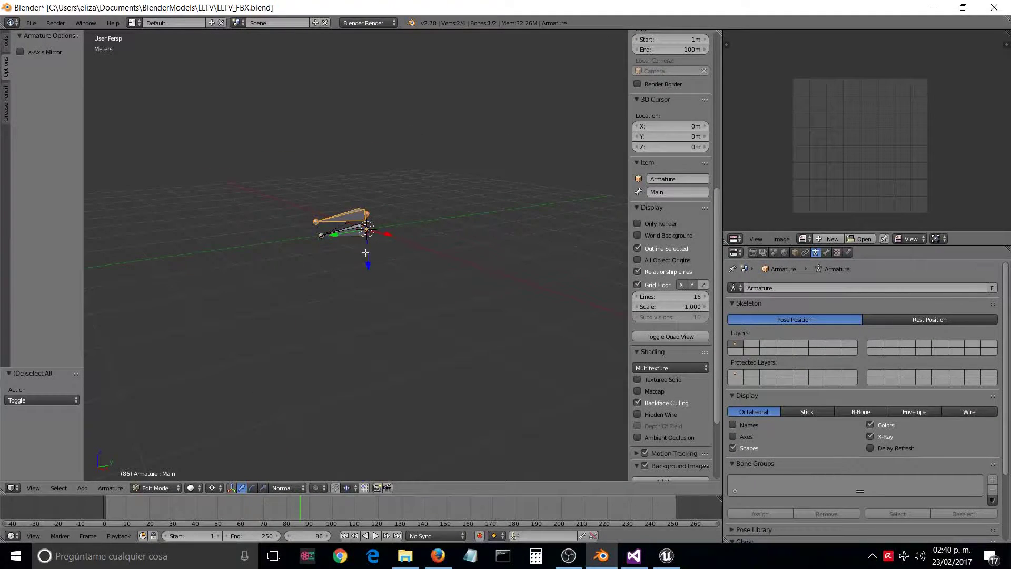
middle_drag(361, 253, 365, 259)
key(Tab)
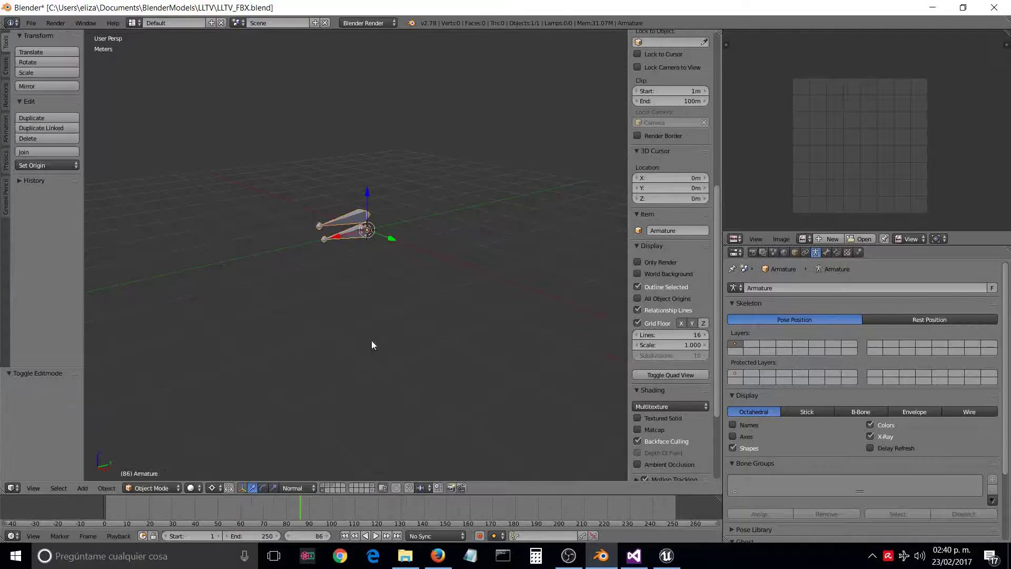
Return to the collision shapes, examine UCX_LLTV_06 in Edit Mode, and review the whole set in Object Mode
click(328, 485)
right_click(375, 282)
key(Tab)
key(a)
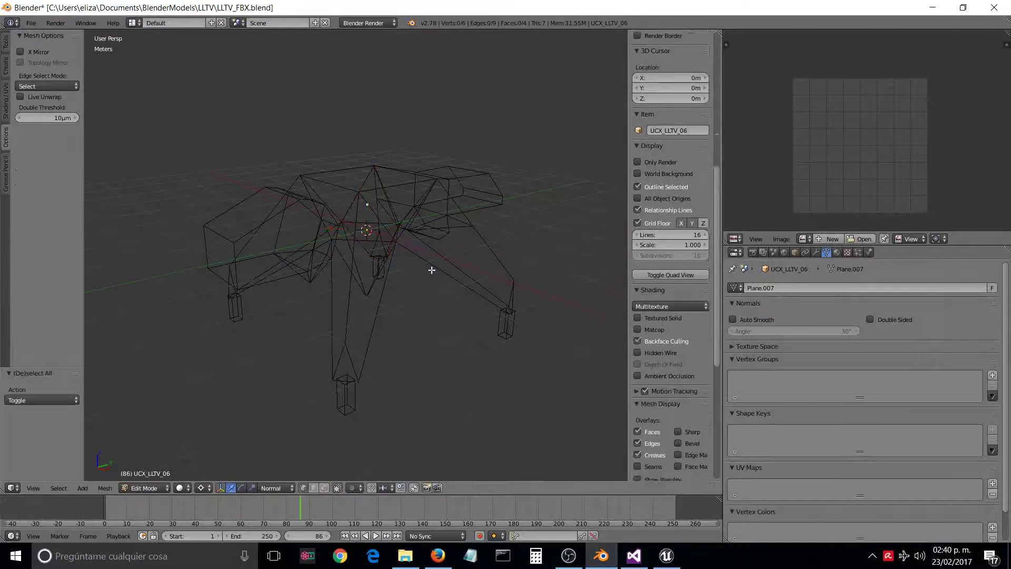
mouse_move(432, 270)
middle_down()
mouse_move(391, 271)
mouse_move(423, 270)
middle_up()
key(Tab)
key(a)
key(a)
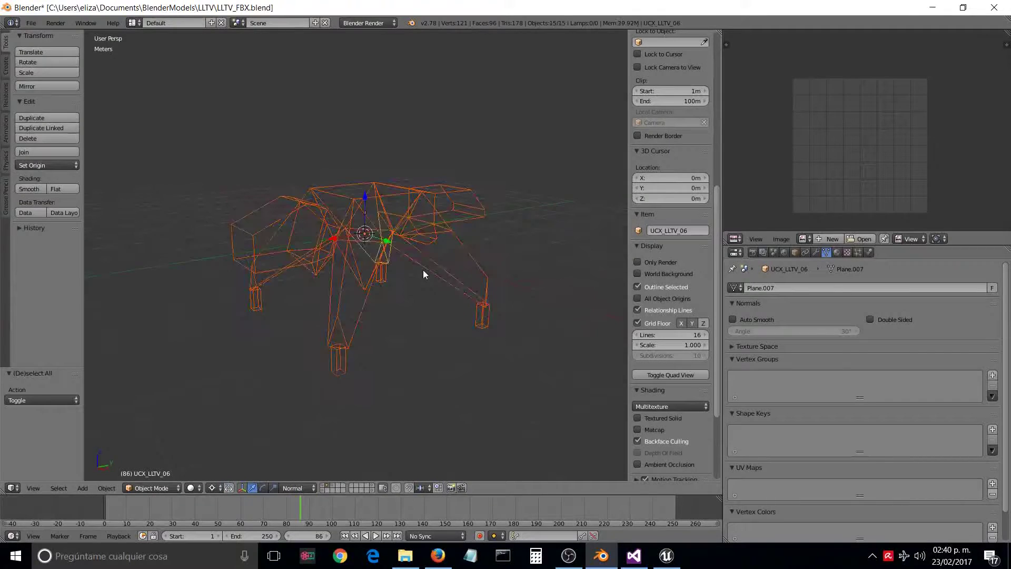
key(a)
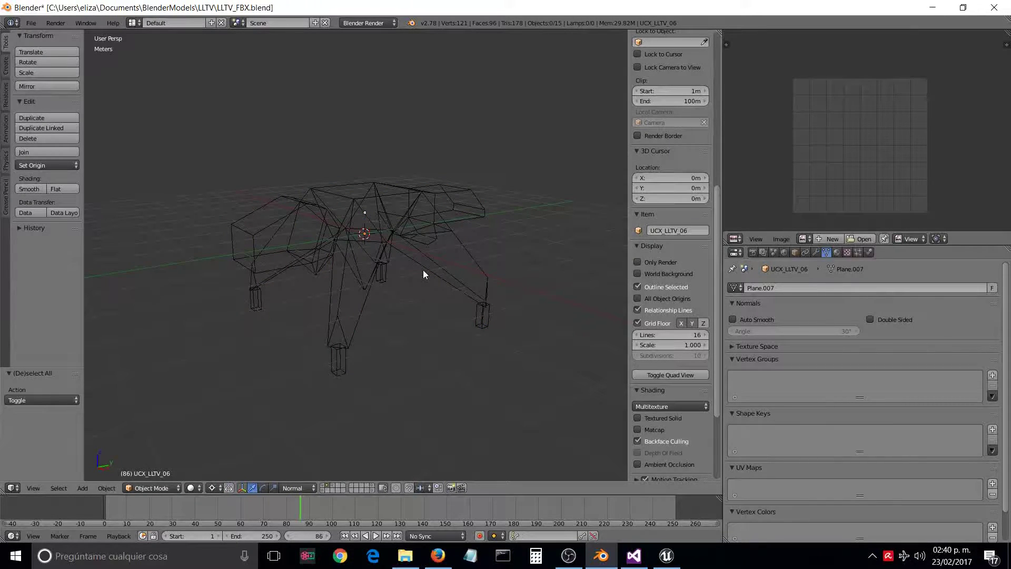
Show the LLTV mesh, armature and collision shapes together and examine how the shapes enclose the model
shift+click(324, 489)
key(a)
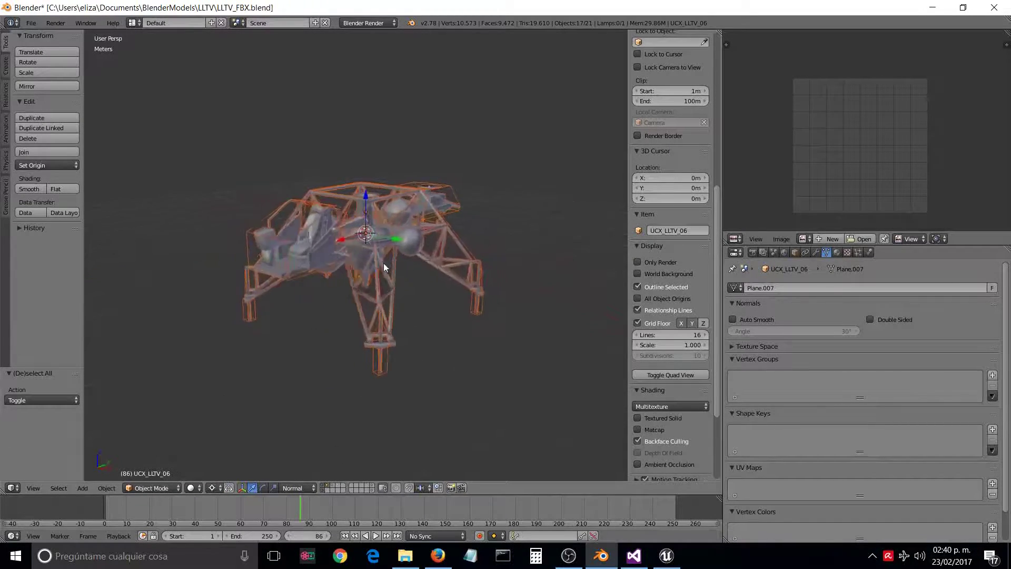
middle_drag(388, 262, 359, 258)
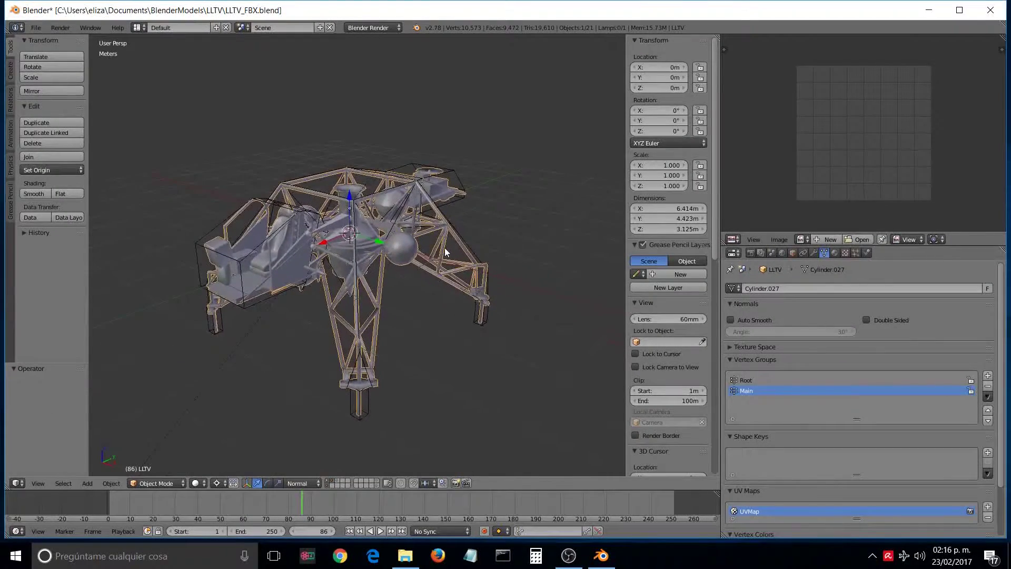
middle_drag(445, 252, 356, 249)
key(a)
middle_drag(337, 289, 323, 460)
Display the LLTV mesh without the collision shapes and select all its geometry in Edit Mode
click(327, 479)
scroll(385, 266, up, 2)
key(a)
key(a)
middle_drag(414, 283, 390, 334)
right_click(353, 217)
key(Tab)
key(a)
Examine the LLTV mesh's UV layout up close and as a whole, and deselect all geometry
scroll(807, 156, up, 8)
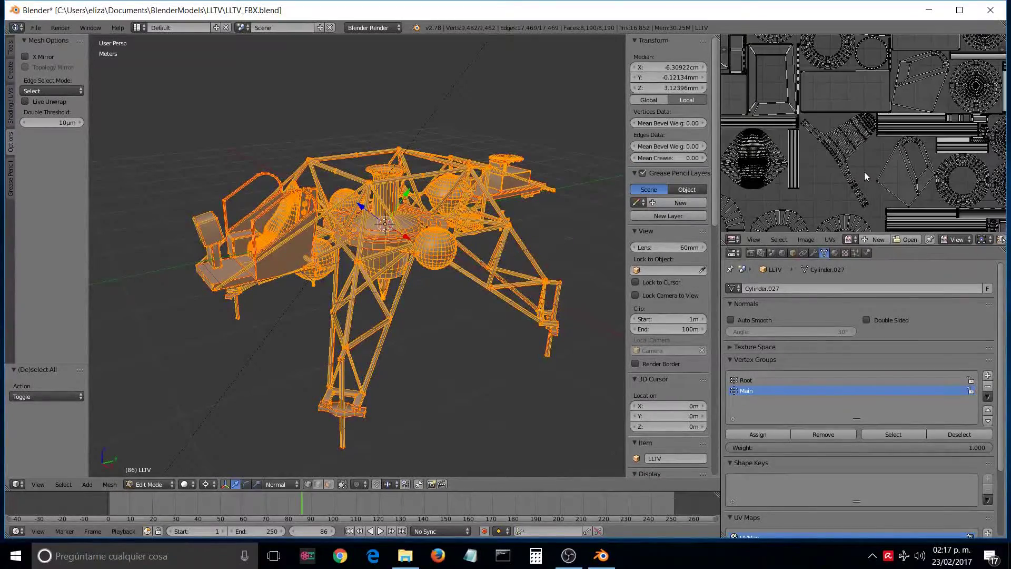
scroll(821, 74, down, 8)
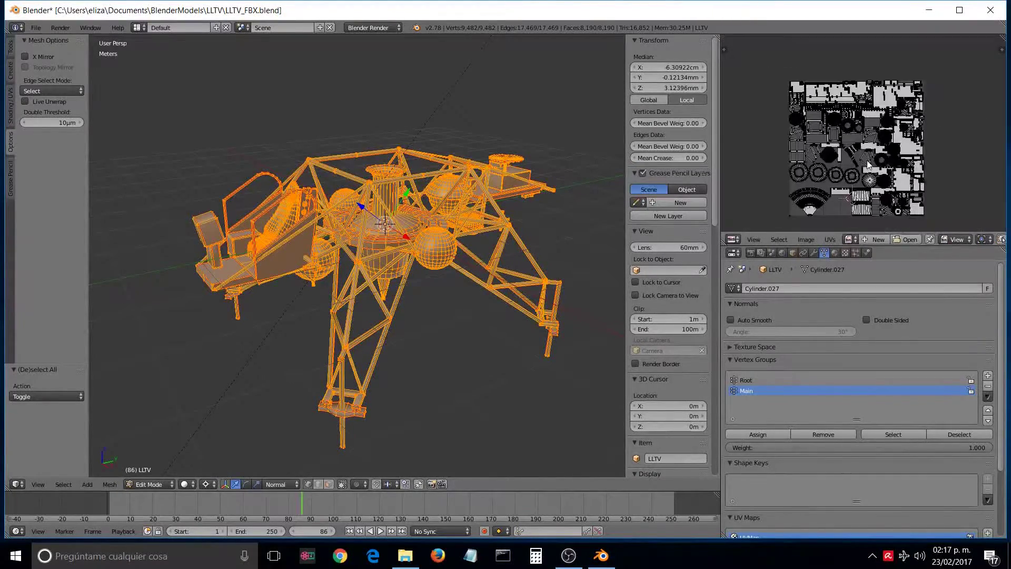
scroll(869, 165, up, 4)
scroll(870, 165, up, 3)
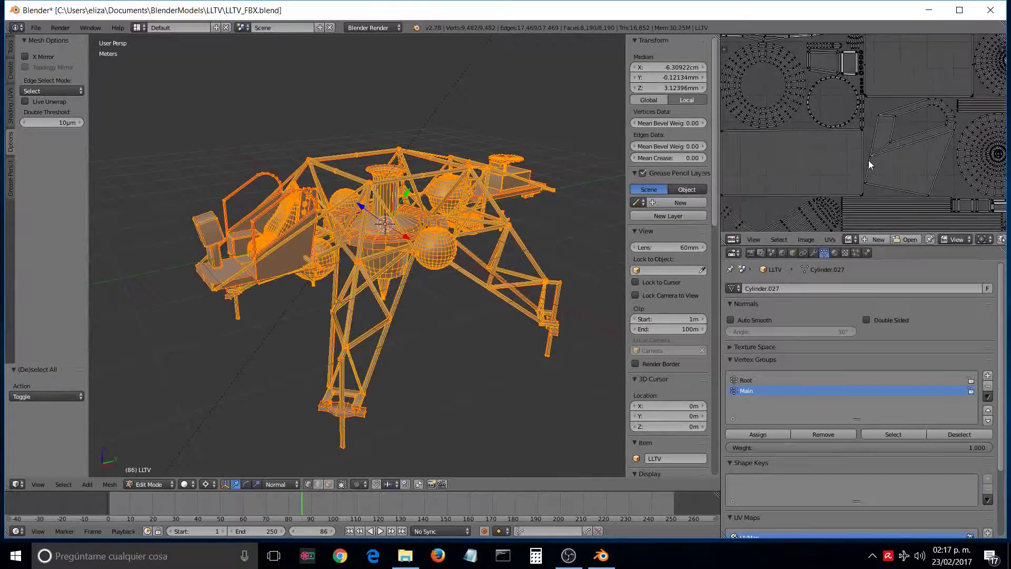
scroll(869, 165, down, 4)
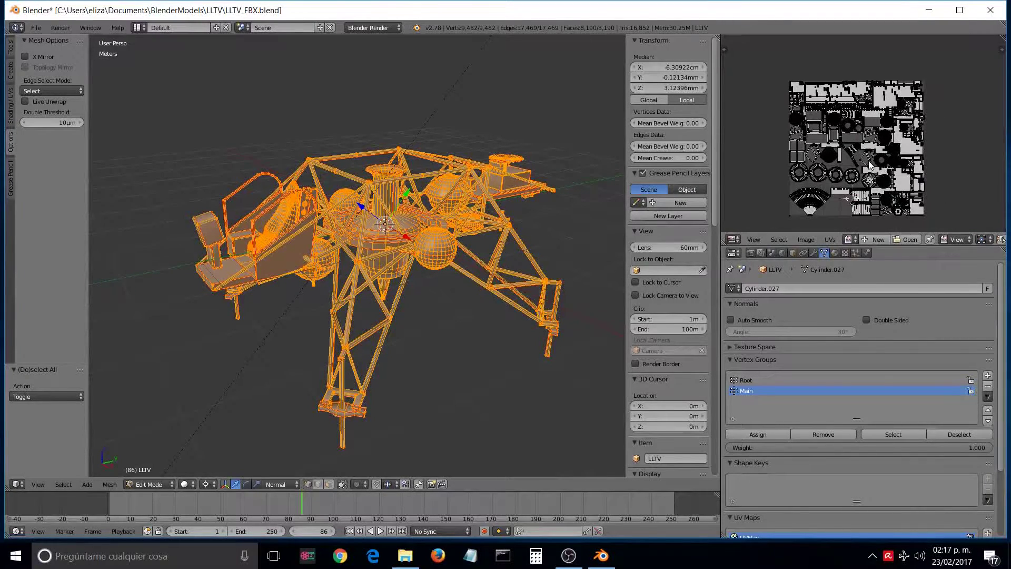
key(a)
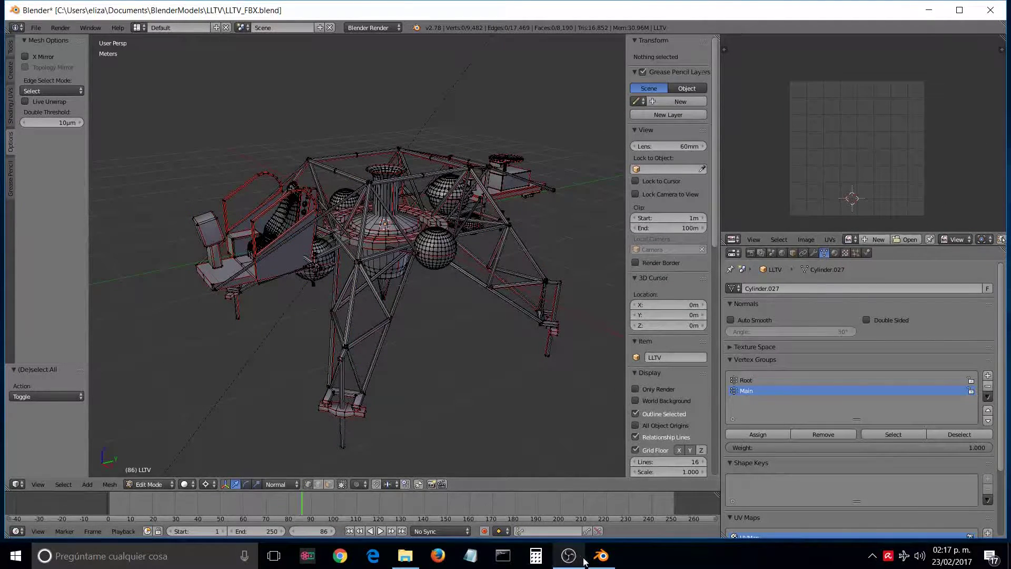
Open the scene settings and check the unit scale and length unit
click(600, 556)
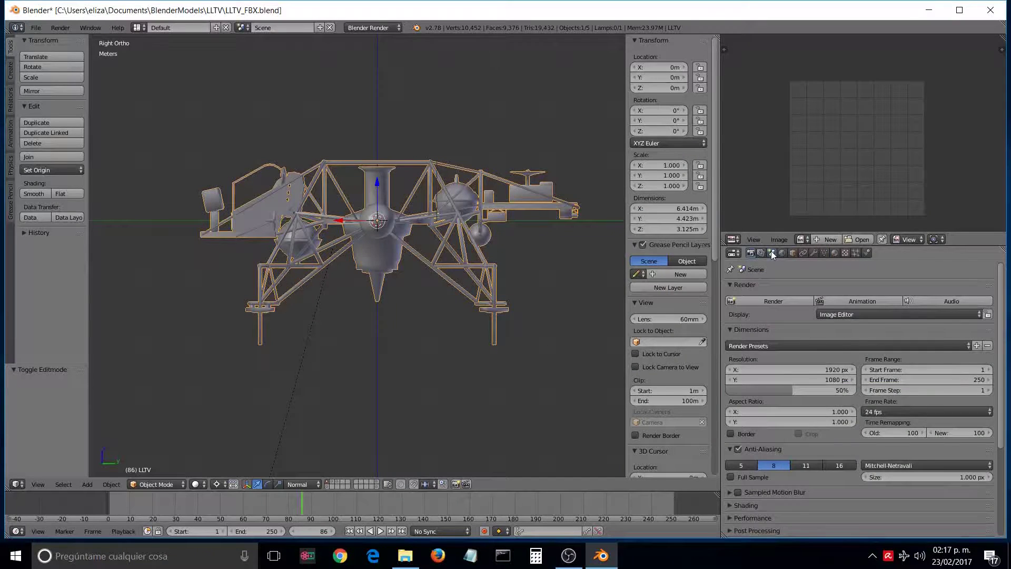
click(771, 253)
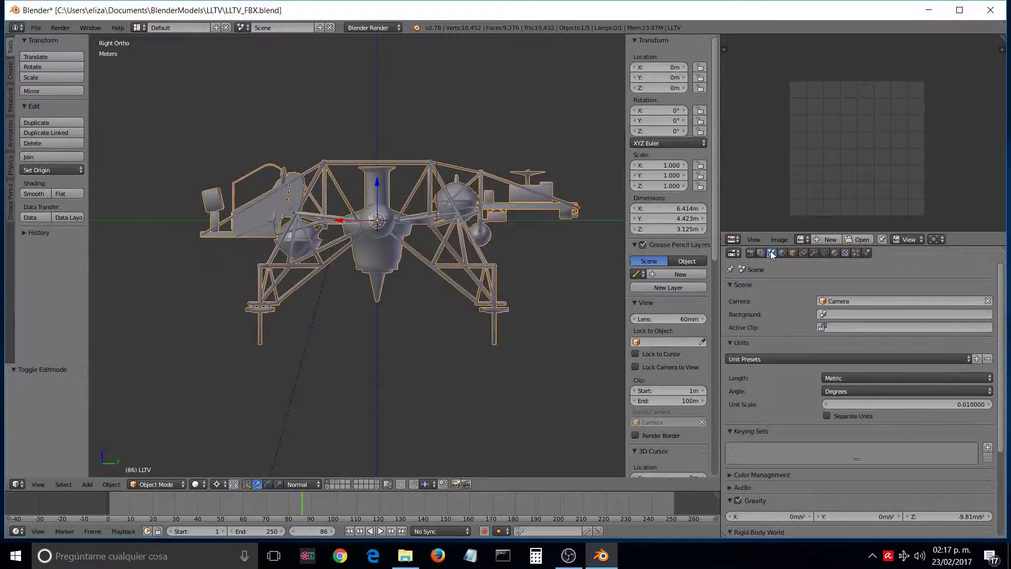
click(955, 403)
key(Return)
click(844, 376)
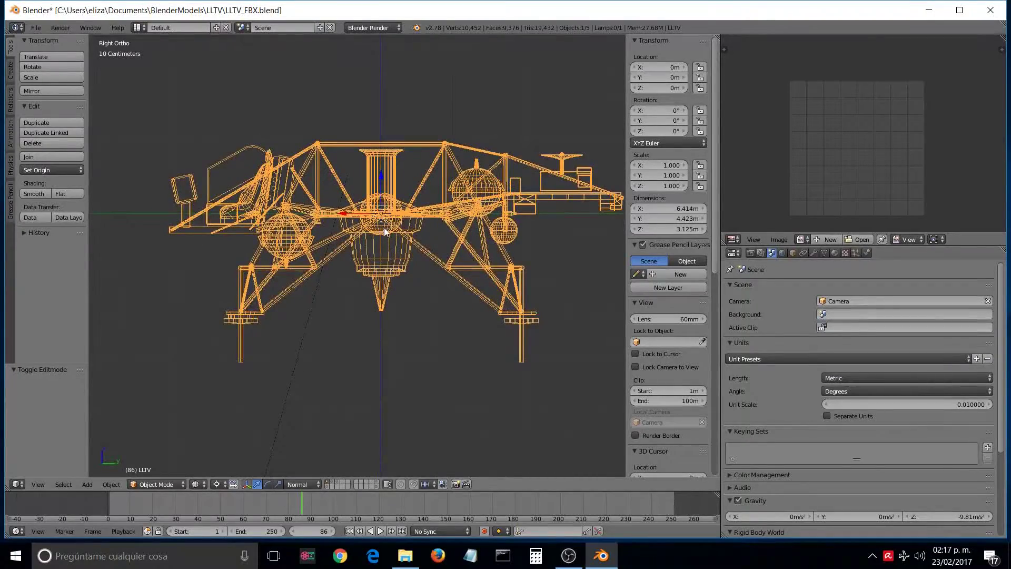
Examine the LLTV model in wireframe and solid shading from several angles
scroll(386, 231, up, 2)
scroll(387, 231, down, 2)
scroll(386, 235, up, 1)
middle_drag(377, 216, 401, 221)
key(z)
scroll(403, 223, down, 3)
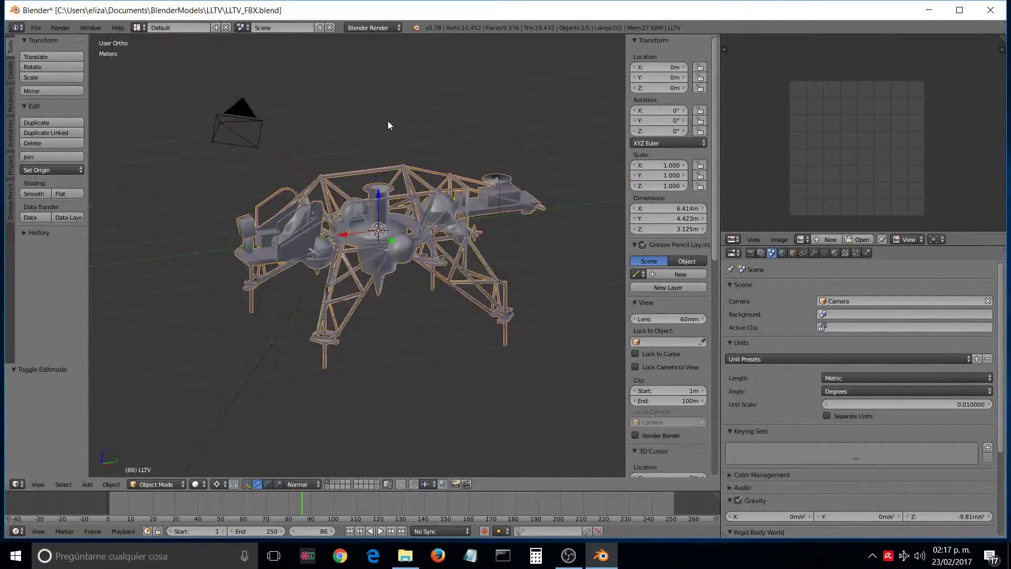
key(a)
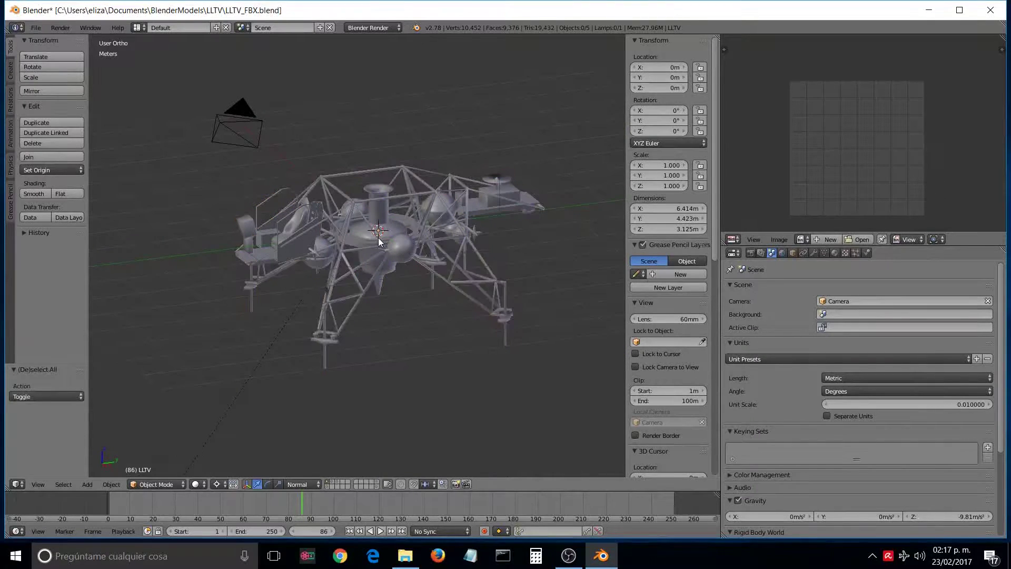
click(340, 482)
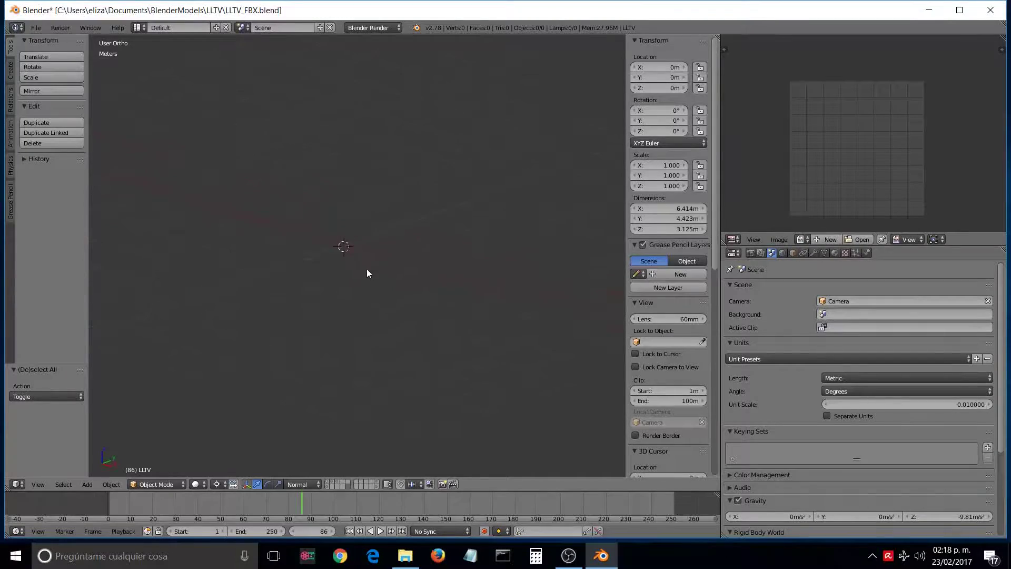
click(327, 481)
Try a free trackball rotation of all the LLTV mesh's geometry in Edit Mode
key(Tab)
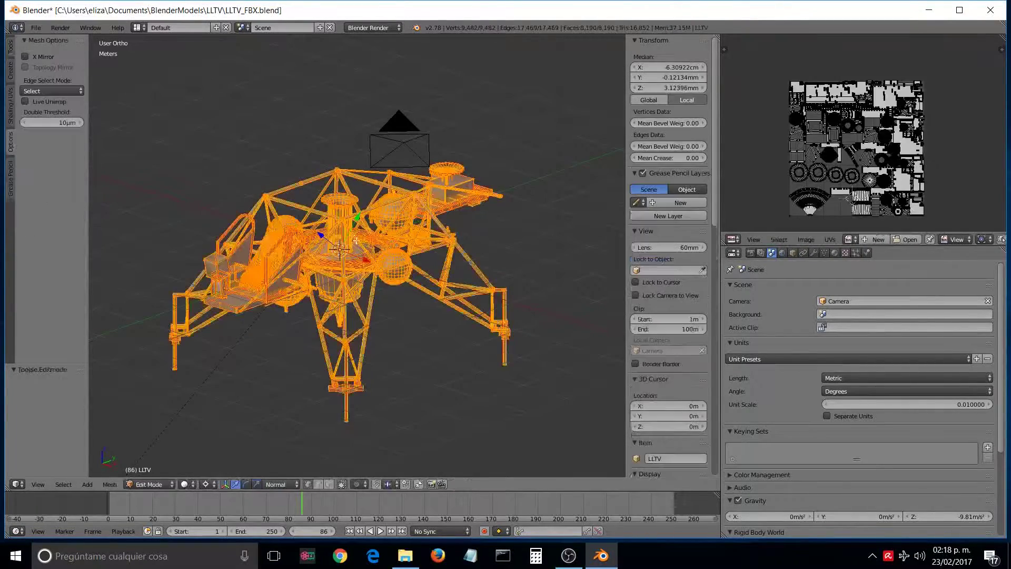
key(a)
key(a)
middle_drag(357, 242, 468, 245)
key(r)
key(r)
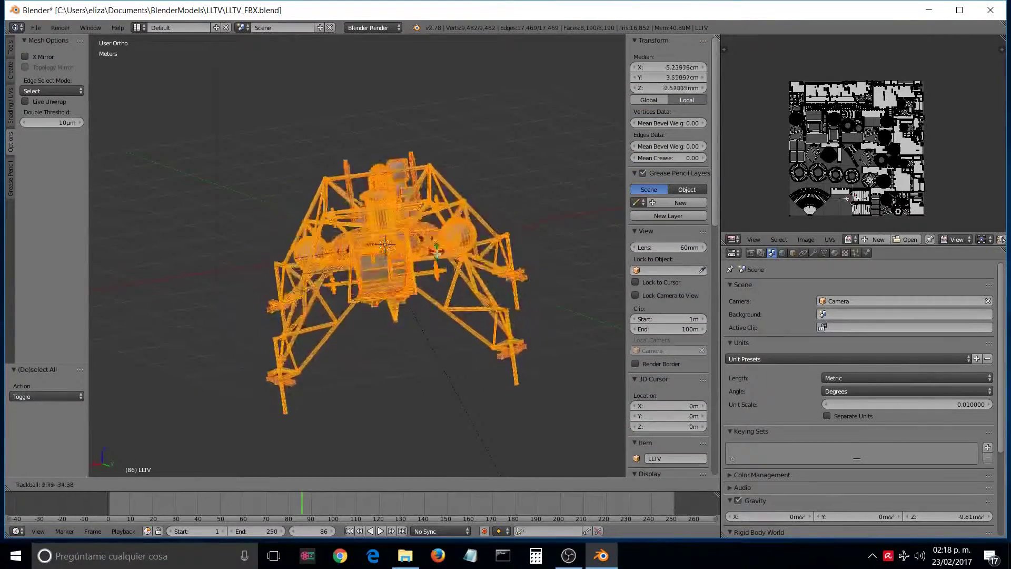
right_click(395, 231)
middle_drag(395, 232, 437, 266)
key(Tab)
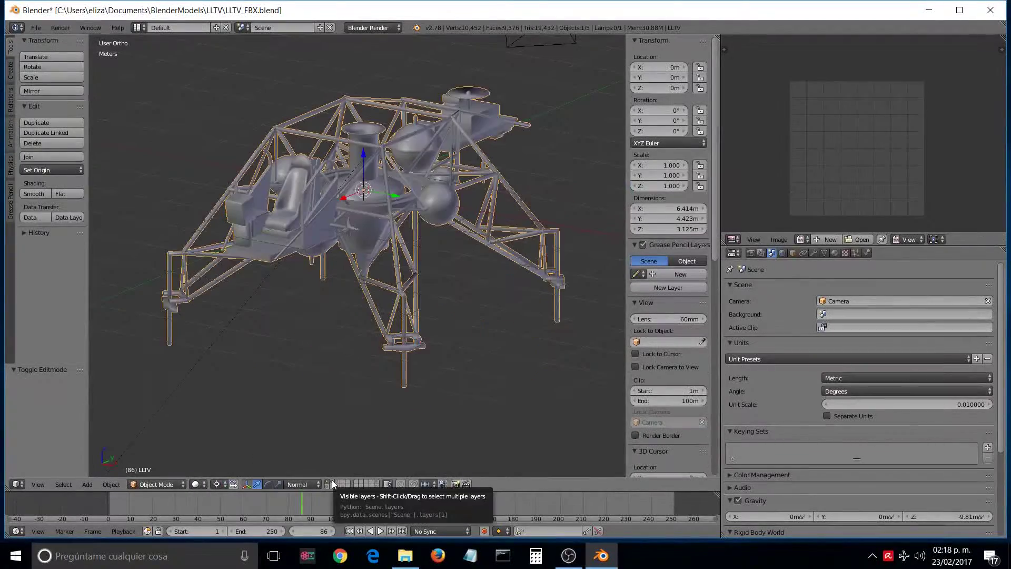
Display only the collision shapes and examine the central body shape and a foot shape from several angles
click(332, 483)
right_click(386, 277)
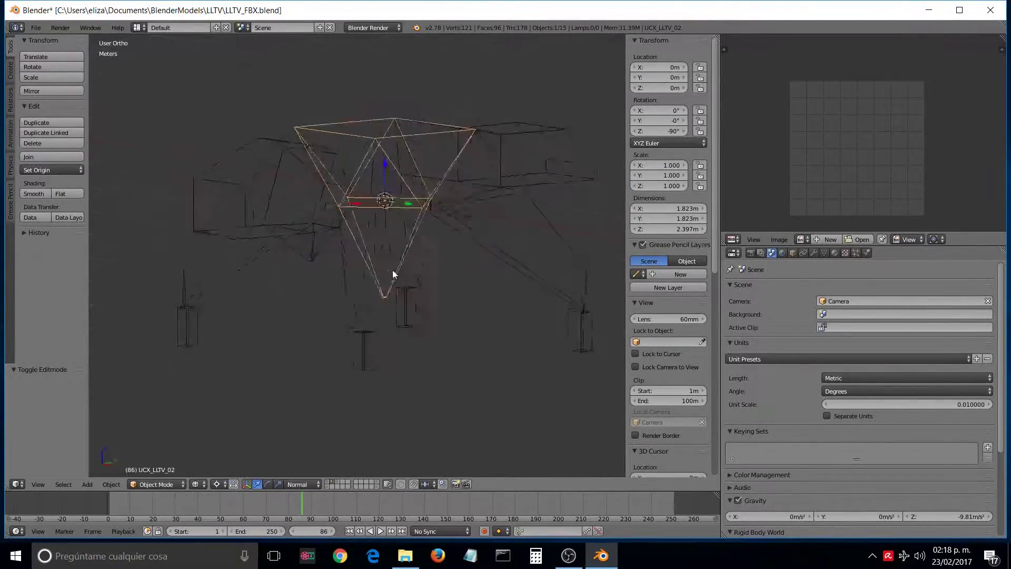
scroll(368, 258, down, 2)
key(a)
middle_drag(390, 274, 356, 232)
key(a)
right_click(353, 320)
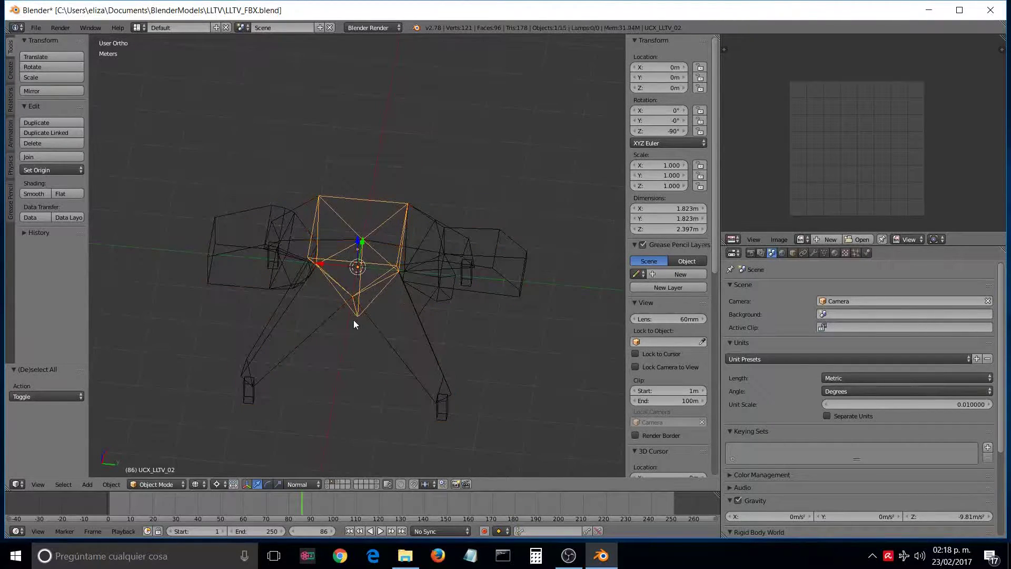
right_click(309, 333)
middle_drag(307, 341, 406, 357)
right_click(309, 332)
key(a)
middle_drag(419, 315, 364, 328)
Show the mesh with its collision shapes, compare their fit from below and above, and select the central body shape
shift+click(328, 482)
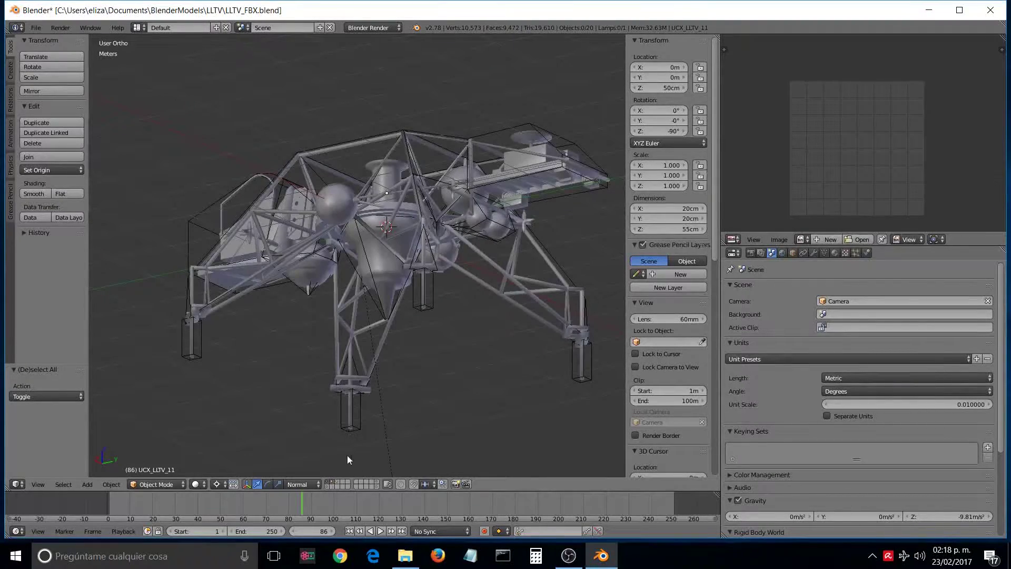
middle_drag(353, 439, 353, 271)
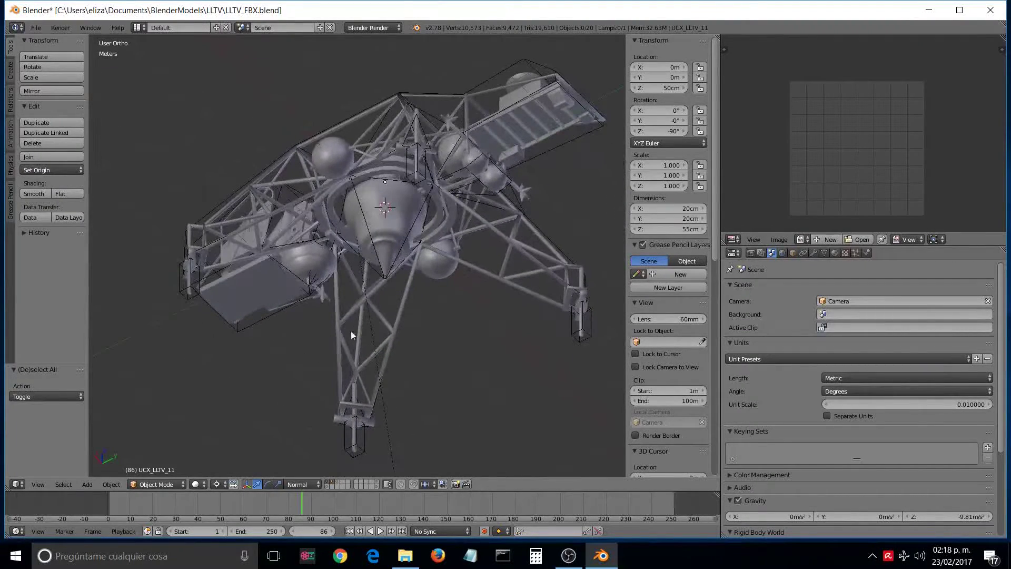
middle_drag(355, 317, 319, 476)
right_click(381, 270)
right_click(390, 303)
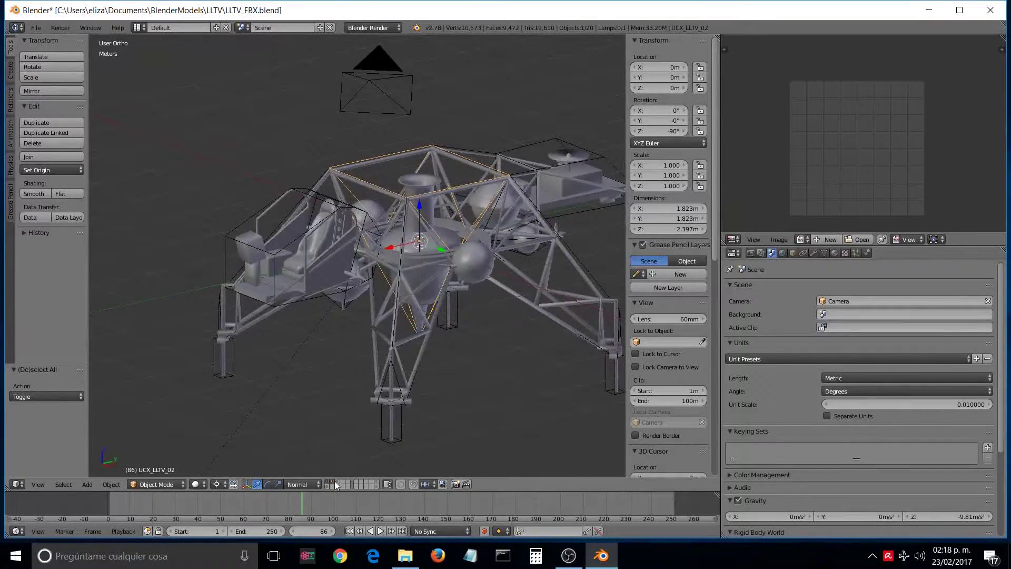
Isolate the collision shapes and select individual pieces, including a foot shape and the two shapes around the front cabin
click(335, 483)
middle_drag(389, 363, 391, 334)
right_click(396, 308)
right_click(369, 341)
right_click(287, 363)
right_click(204, 393)
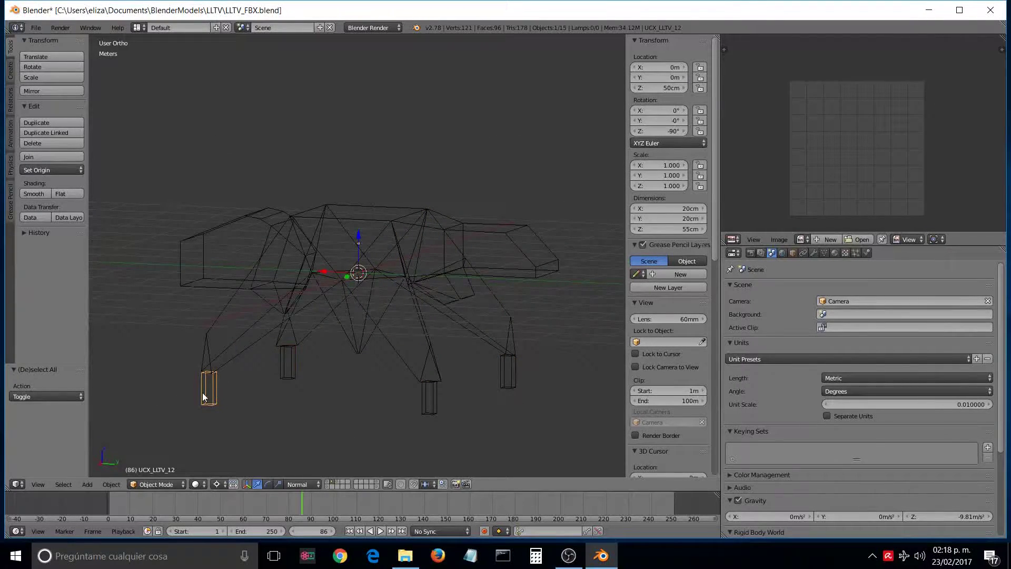
shift+right_click(223, 247)
middle_drag(252, 216, 306, 251)
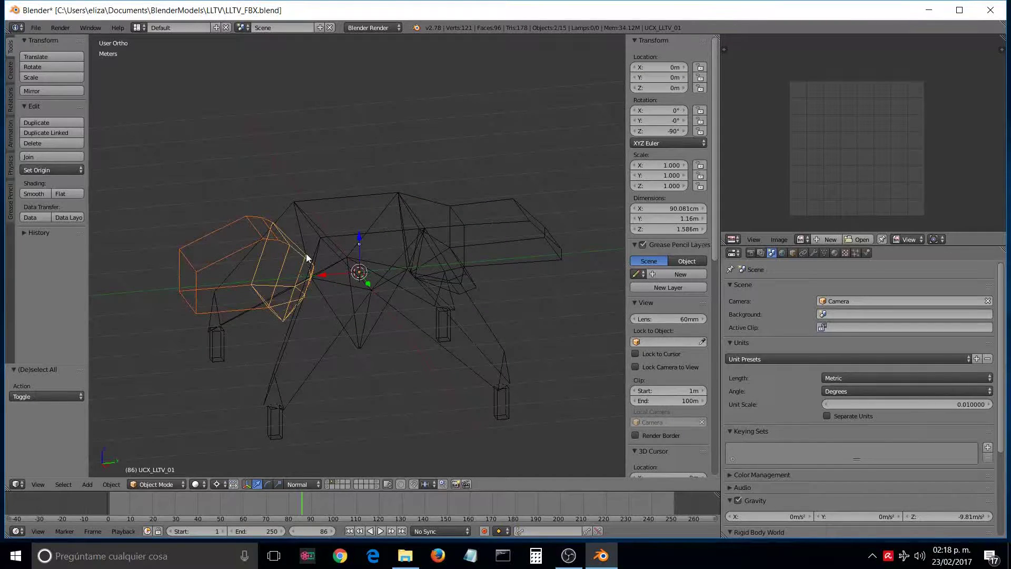
Select the three rear collision shapes to show how that section is divided, and clear the selection
right_click(529, 260)
middle_drag(529, 260, 447, 295)
shift+right_click(435, 290)
shift+right_click(419, 228)
middle_drag(419, 228, 389, 262)
scroll(441, 272, down, 2)
key(a)
Examine the rear collision section up close by selecting its pieces one at a time
scroll(390, 265, up, 3)
middle_drag(474, 287, 422, 208)
right_click(377, 211)
right_click(362, 245)
right_click(390, 316)
middle_drag(390, 316, 418, 293)
Join UCX_LLTV_05 and the neighbouring rear collision shape into UCX_LLTV_04, and open the joined mesh in Edit Mode
right_click(361, 247)
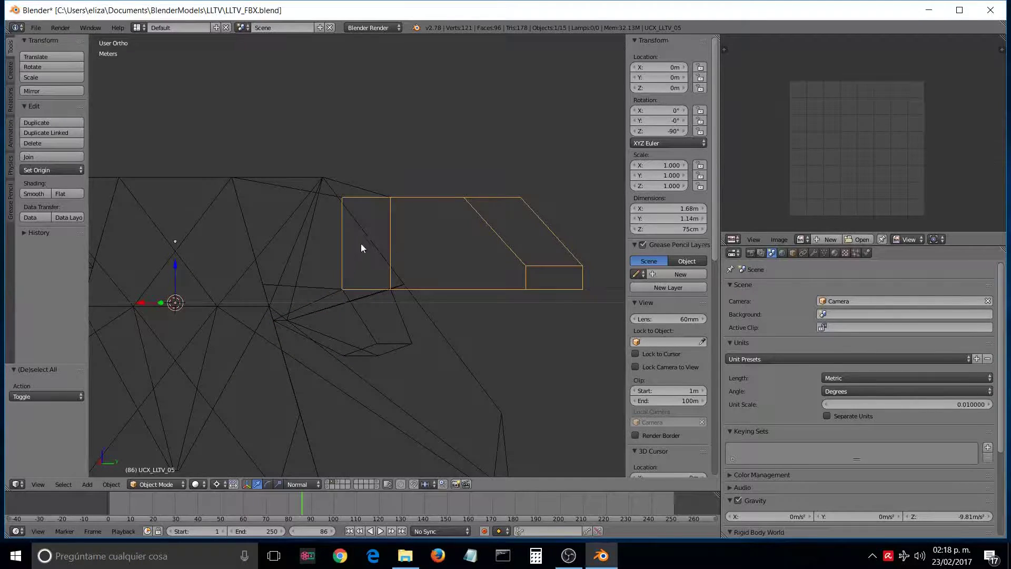
shift+right_click(330, 199)
shift+right_click(385, 317)
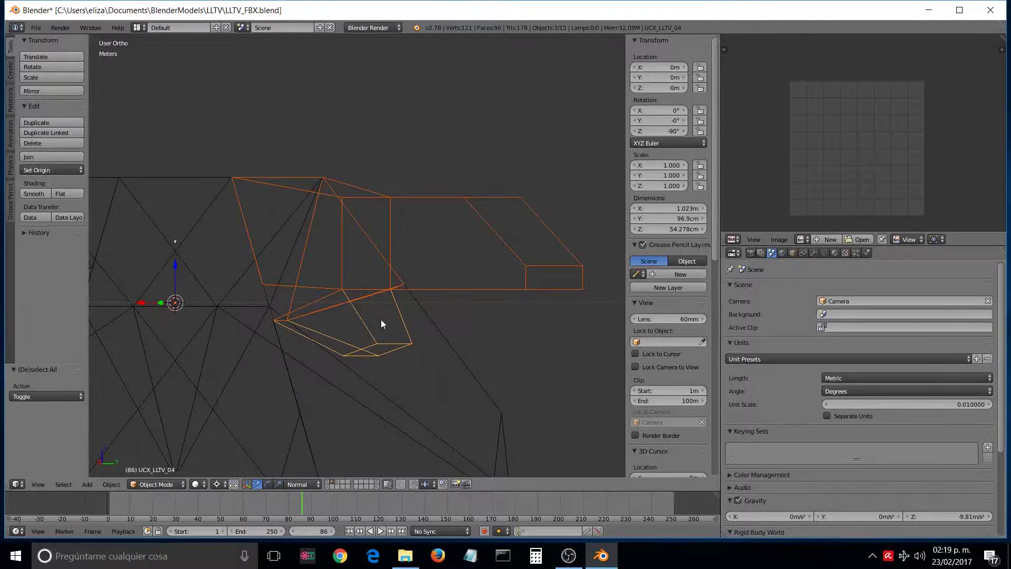
key(ctrl+j)
middle_drag(387, 320, 368, 307)
key(Tab)
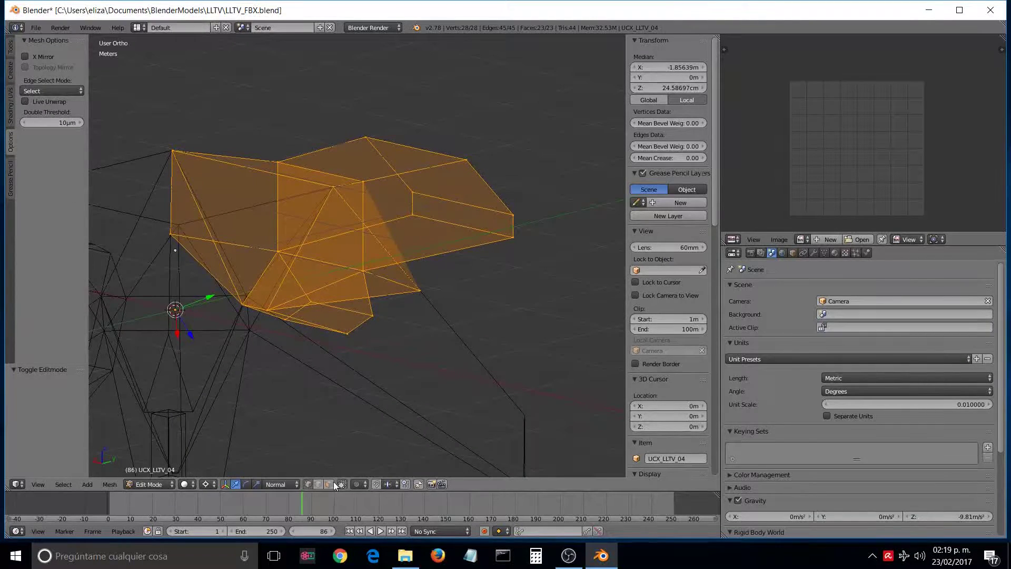
Try deleting the bottom face of the rear box and the adjoining outer face of the lower wedge in UCX_LLTV_04
click(329, 483)
right_click(385, 246)
shift+right_click(326, 288)
key(x)
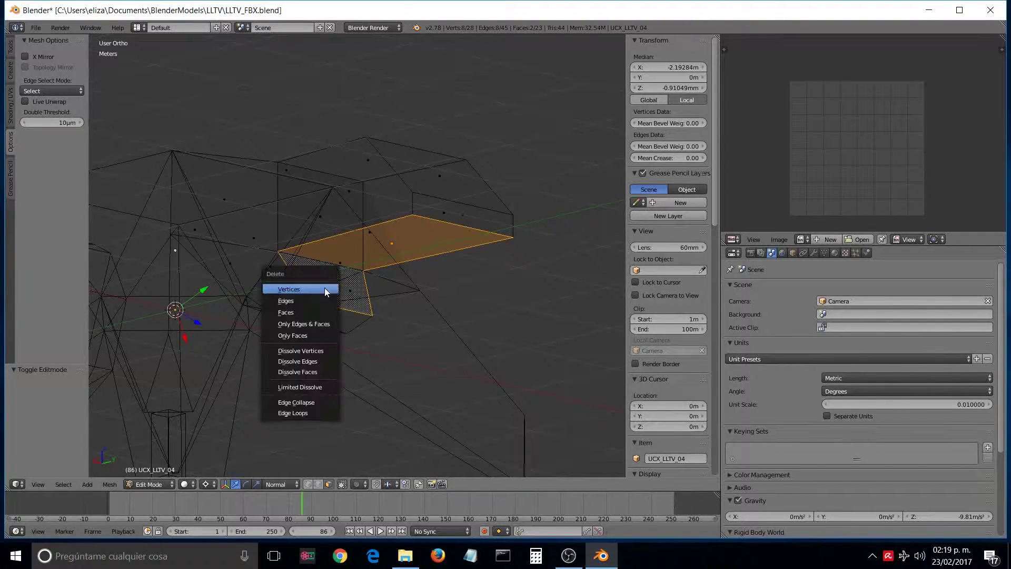
click(310, 313)
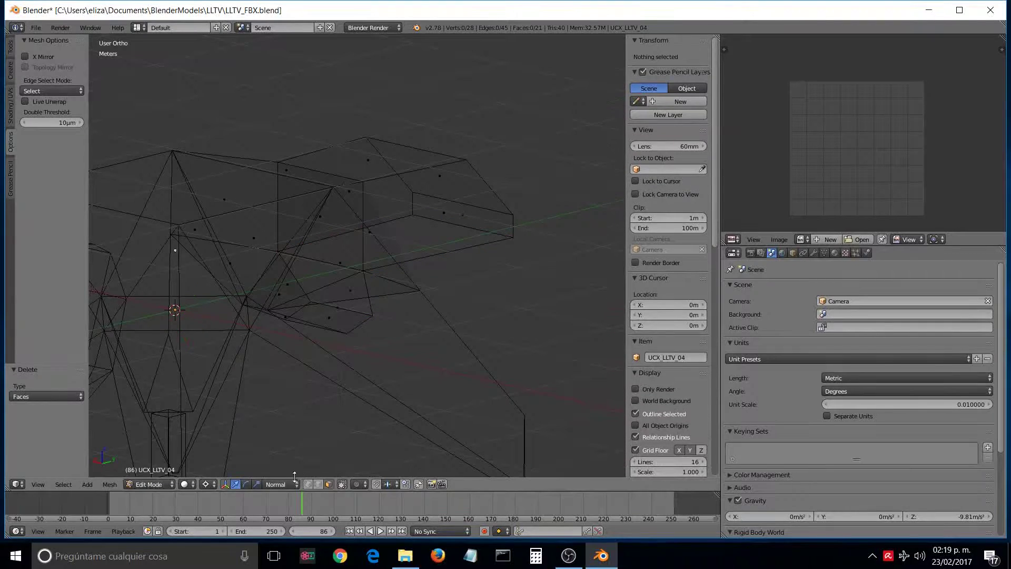
Try closing the gap between the rear box and the lower wedge by filling between their open edges with new faces
click(317, 486)
right_click(439, 216)
shift+right_click(352, 303)
key(f)
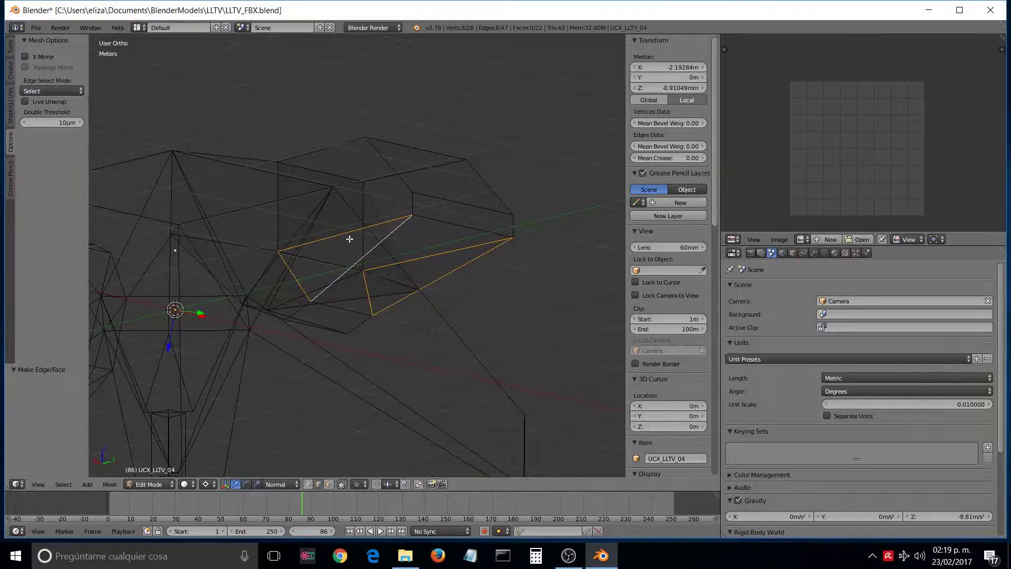
key(f)
key(a)
alt+right_click(440, 282)
middle_drag(441, 282, 476, 282)
Examine the merged rear collision mesh from the side and return to Object Mode
key(a)
scroll(386, 280, up, 2)
shift+middle_drag(345, 292, 422, 269)
scroll(421, 268, down, 1)
key(a)
middle_drag(316, 274, 380, 258)
scroll(432, 279, down, 2)
key(Tab)
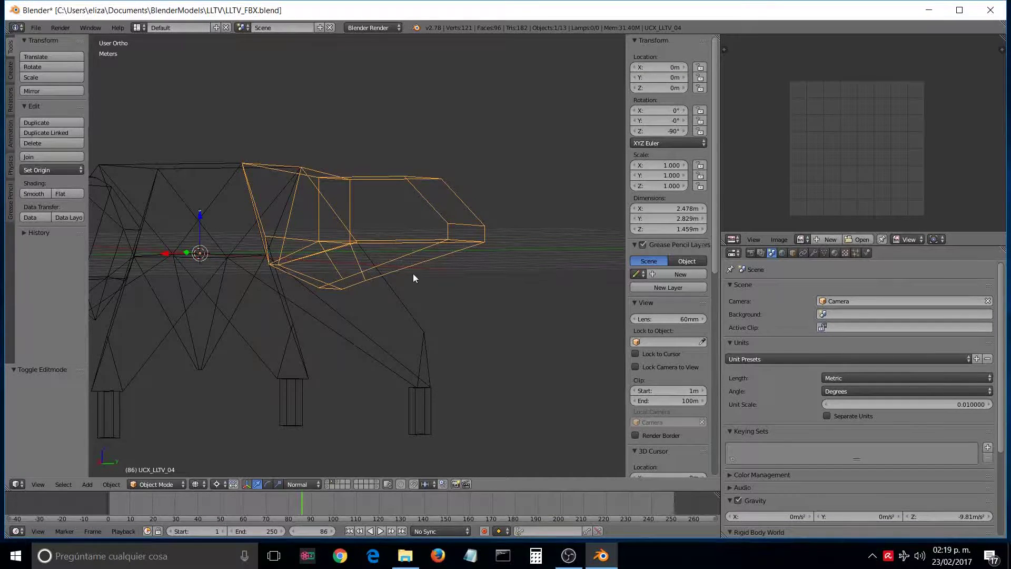
Undo the face deletion and the new connecting faces on UCX_LLTV_04, staying in Edit Mode with nothing selected
key(Tab)
key(a)
key(a)
key(a)
key(Tab)
key(Tab)
key(Tab)
key(Tab)
key(Tab)
key(Tab)
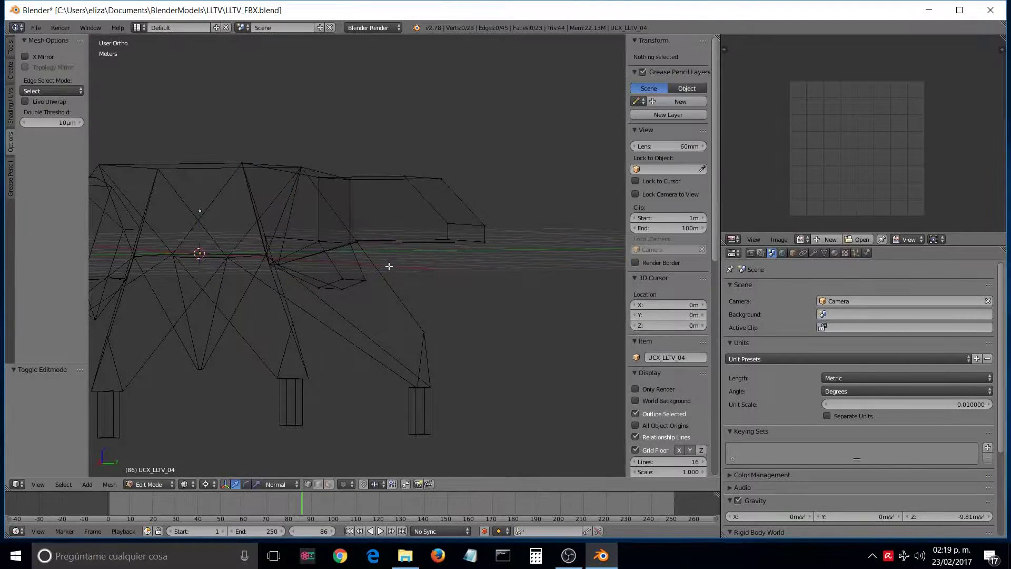
Separate the linked geometry of the rear box from UCX_LLTV_04 into its own object
right_click(449, 239)
key(ctrl+l)
key(p)
click(449, 239)
key(Tab)
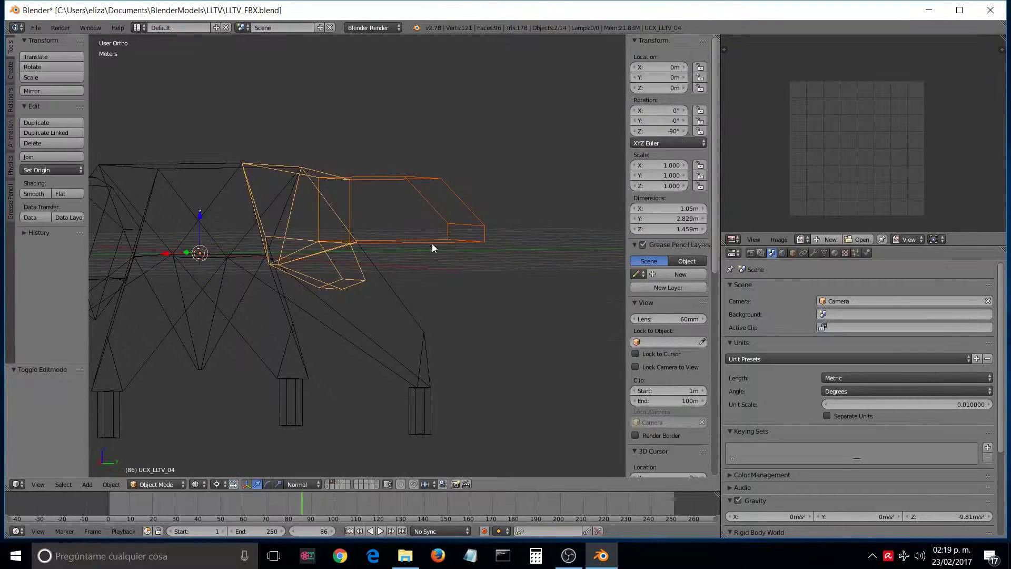
Separate the linked geometry of the lower wedge from UCX_LLTV_04 into its own object
right_click(344, 280)
key(Tab)
right_click(344, 275)
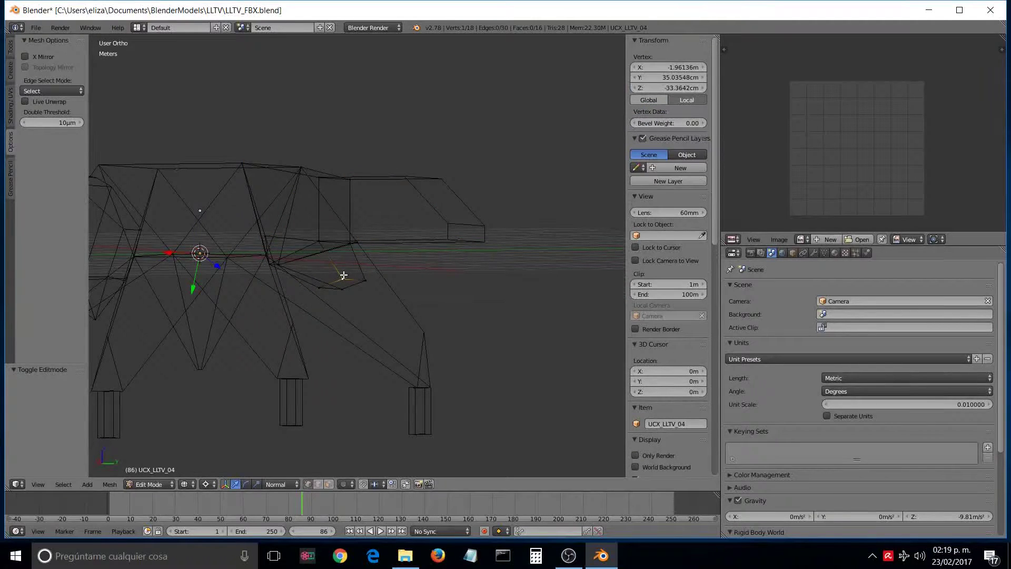
key(ctrl+l)
key(p)
click(343, 275)
key(Tab)
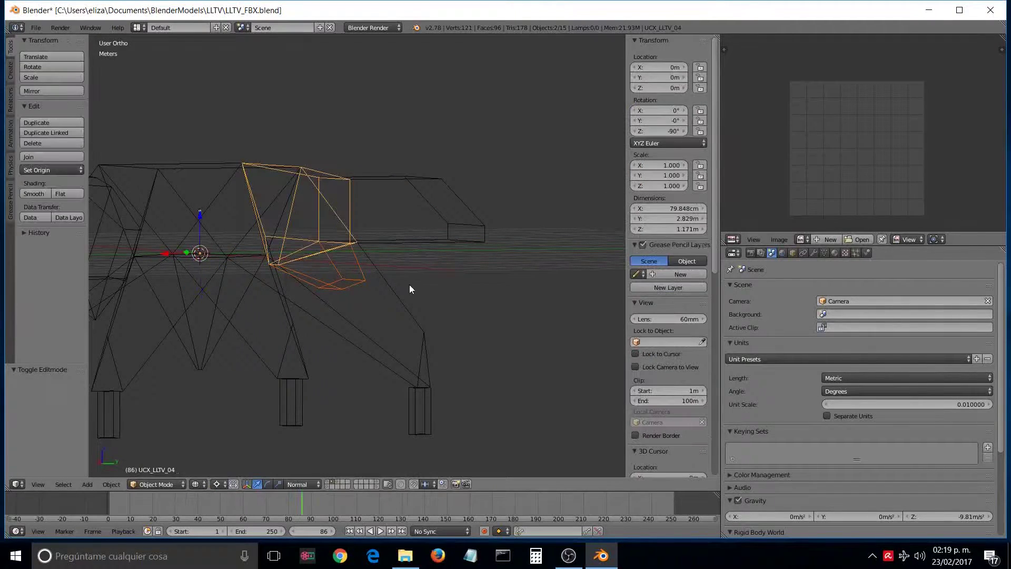
Select the rear box, the lower wedge and the middle rear piece one at a time to check their object names
right_click(342, 279)
scroll(361, 288, up, 2)
key(a)
right_click(529, 235)
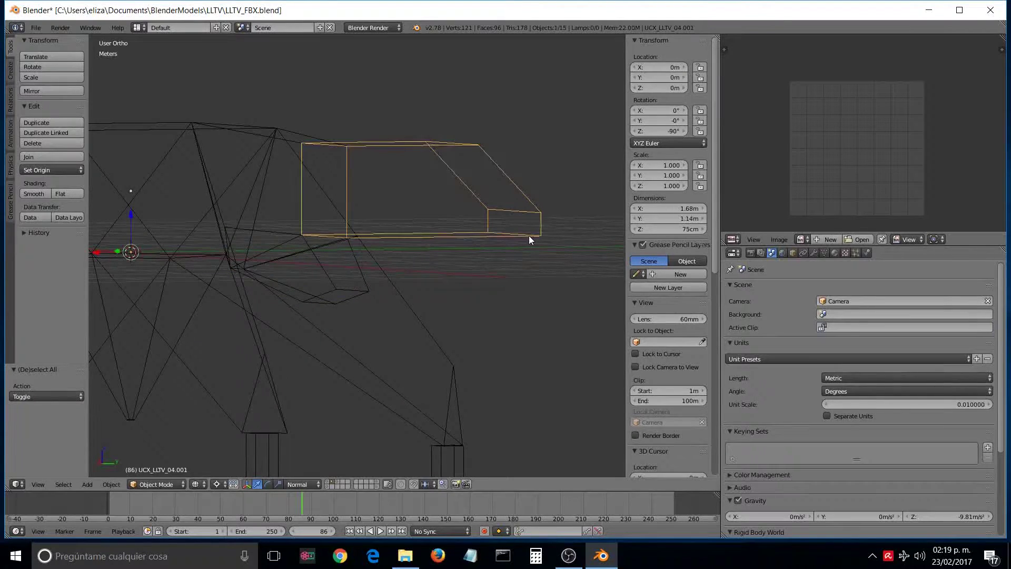
scroll(688, 313, down, 5)
scroll(688, 313, down, 8)
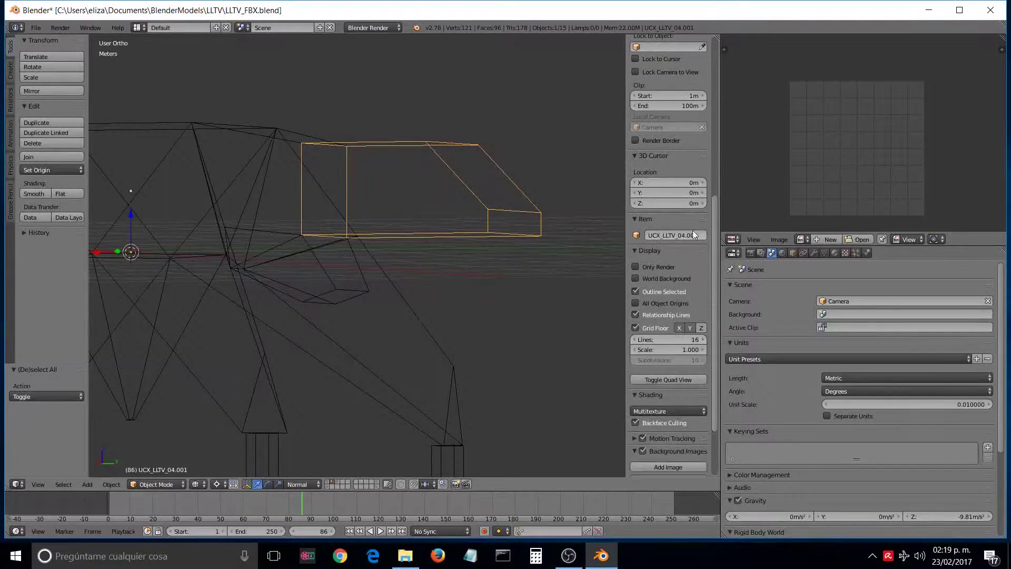
right_click(361, 289)
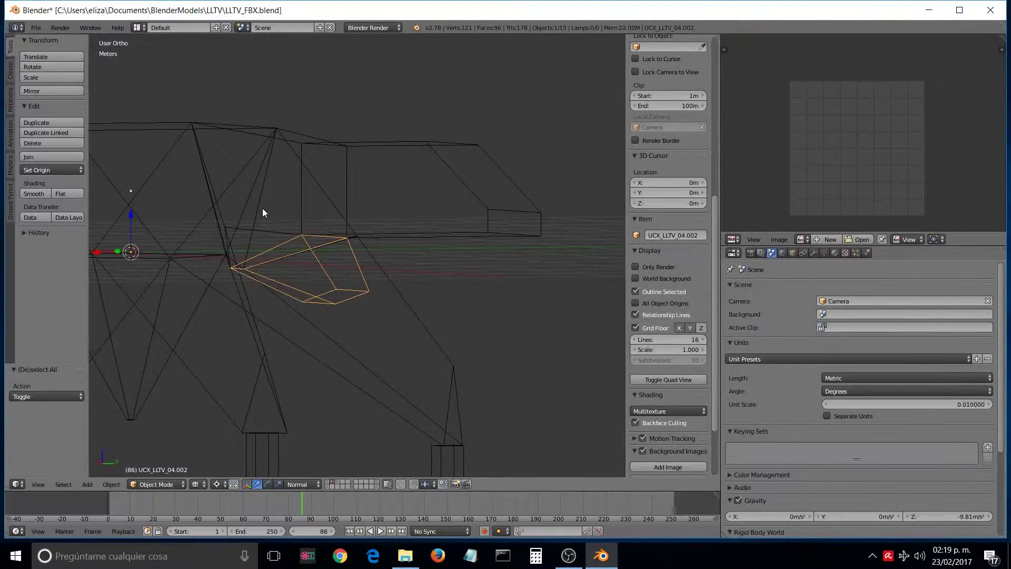
right_click(302, 212)
right_click(276, 228)
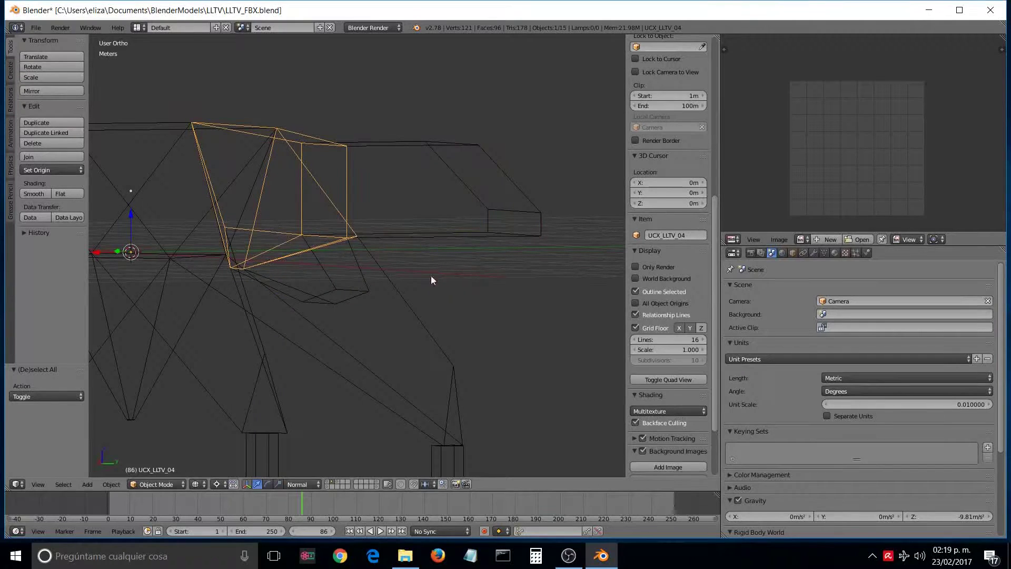
scroll(273, 267, down, 3)
shift+middle_drag(298, 273, 336, 280)
scroll(336, 280, up, 2)
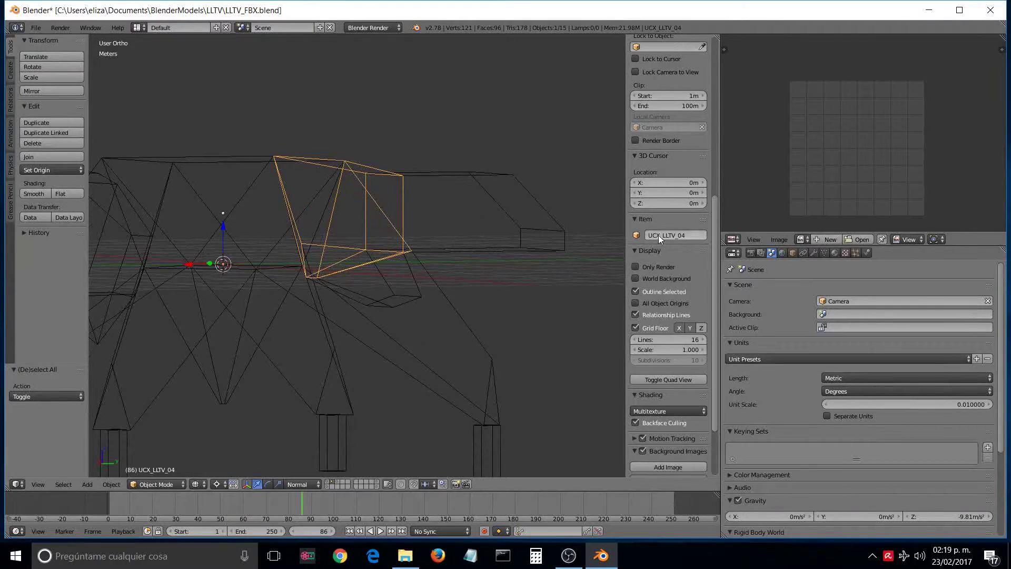
click(666, 236)
click(433, 412)
Show the layer holding the LLTV model, select the model in solid shading and check its object name
right_click(337, 459)
click(326, 481)
right_click(339, 354)
key(z)
scroll(329, 342, down, 4)
scroll(334, 362, up, 4)
middle_drag(322, 336, 472, 341)
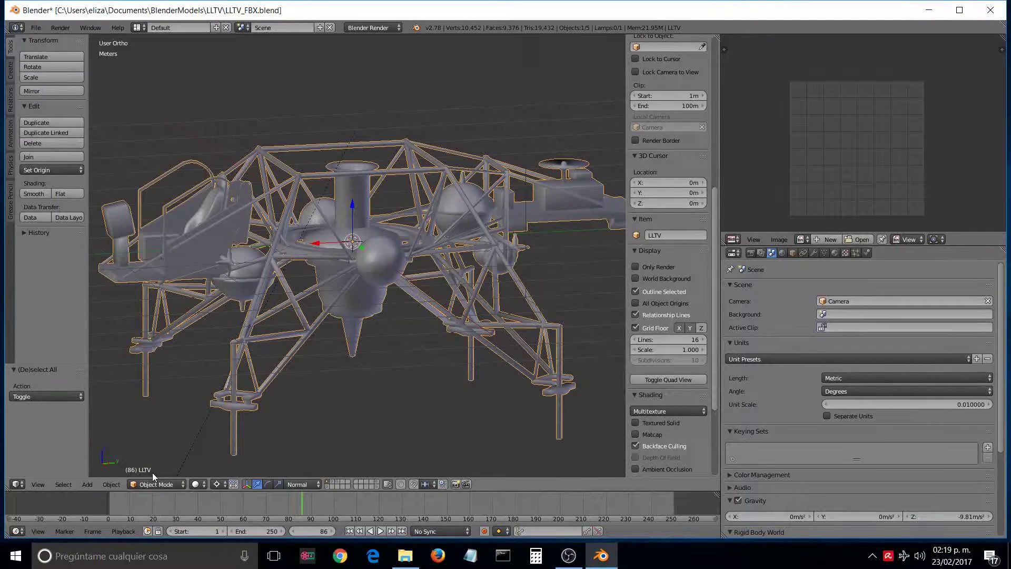
click(653, 237)
Return to the collision shapes in wireframe, select a leg shape and check the number at the end of its name
click(331, 481)
right_click(409, 306)
scroll(406, 306, down, 2)
key(a)
key(z)
middle_drag(403, 305, 381, 283)
right_click(381, 283)
middle_drag(440, 290, 488, 293)
click(664, 236)
drag(663, 235, 644, 232)
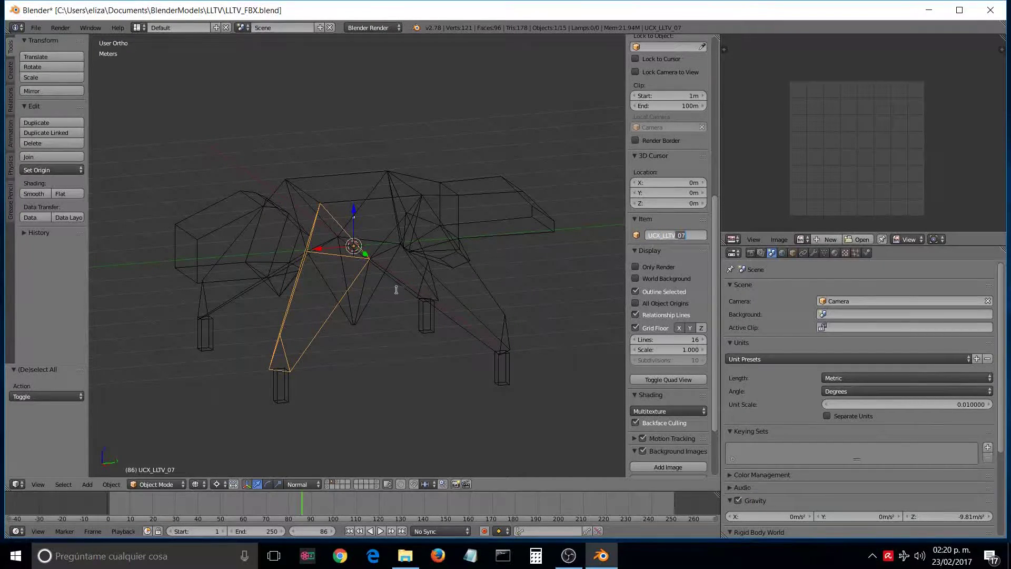
key(Return)
Select all the collision shapes with the central UCX_LLTV_02 as the active object
scroll(391, 287, down, 2)
key(a)
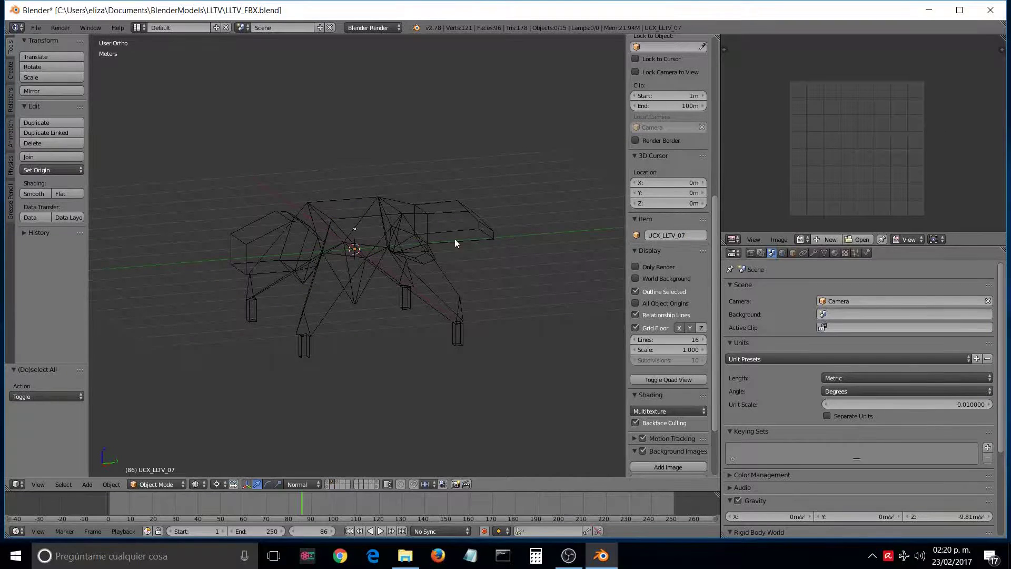
mouse_move(491, 204)
ctrl+mouse_down()
mouse_move(384, 375)
mouse_move(521, 269)
ctrl+mouse_up()
mouse_move(333, 281)
middle_down()
mouse_move(364, 290)
mouse_move(356, 298)
middle_up()
shift+right_click(359, 295)
shift+right_click(359, 295)
scroll(356, 302, up, 2)
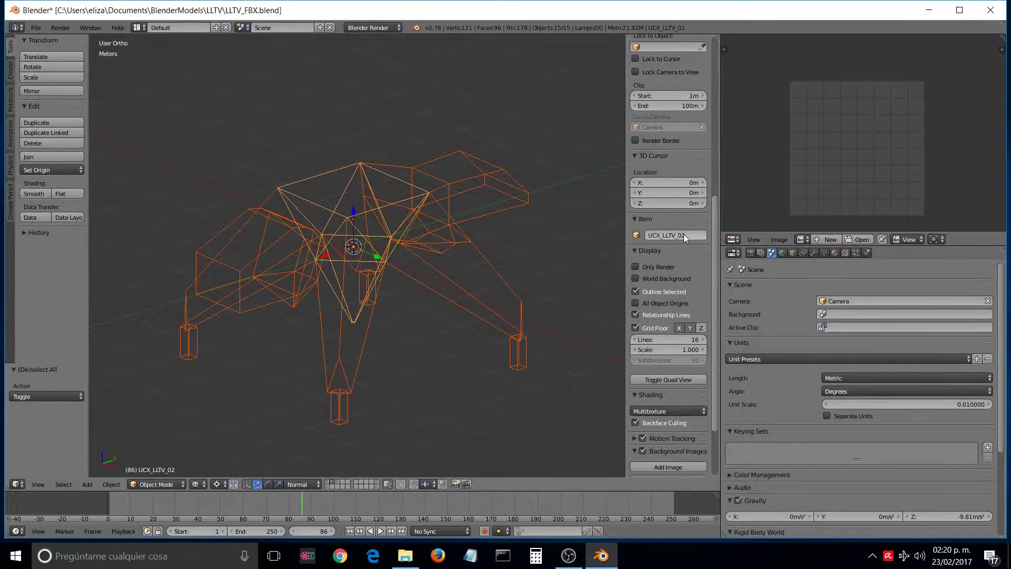
Check the numbering in the names of the front cabin, central and leg collision shapes by selecting them individually
right_click(280, 252)
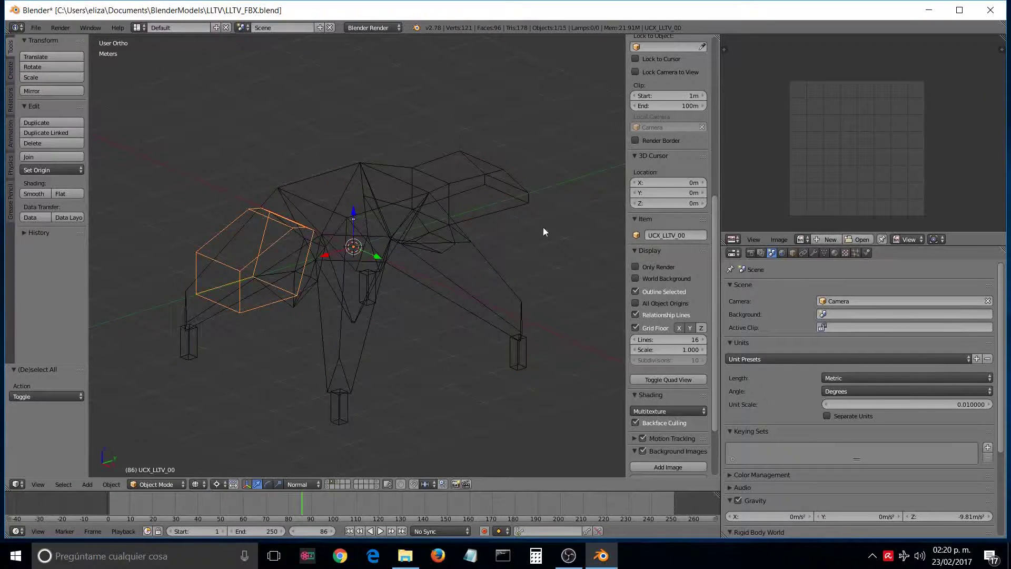
click(681, 234)
click(380, 275)
right_click(268, 230)
right_click(255, 225)
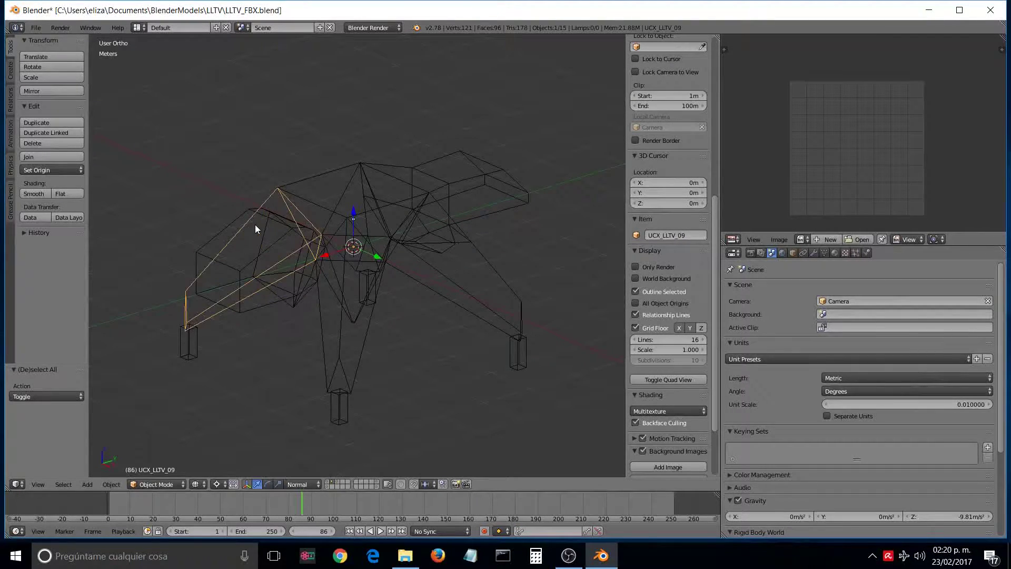
right_click(287, 261)
right_click(293, 302)
right_click(358, 219)
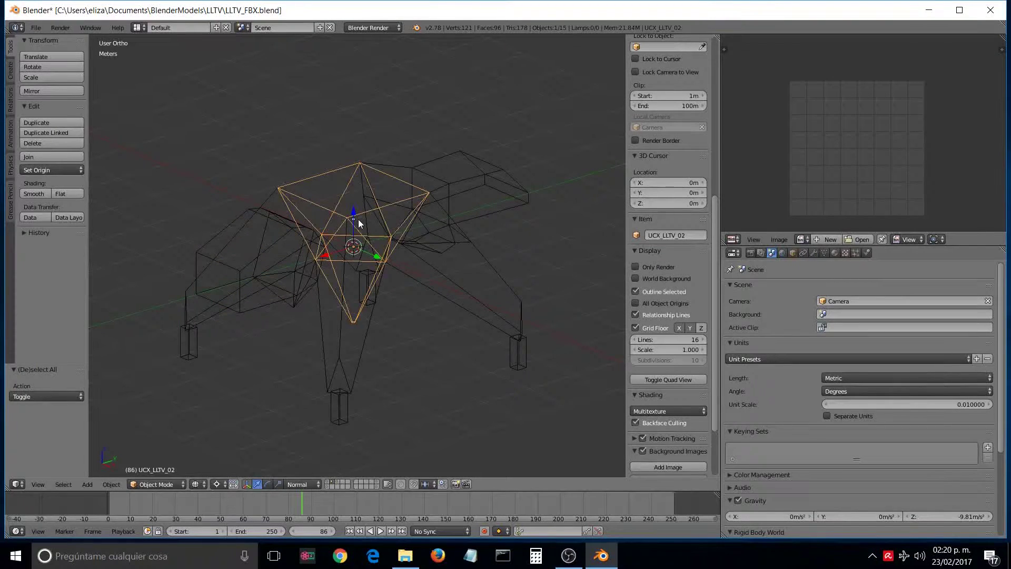
right_click(368, 327)
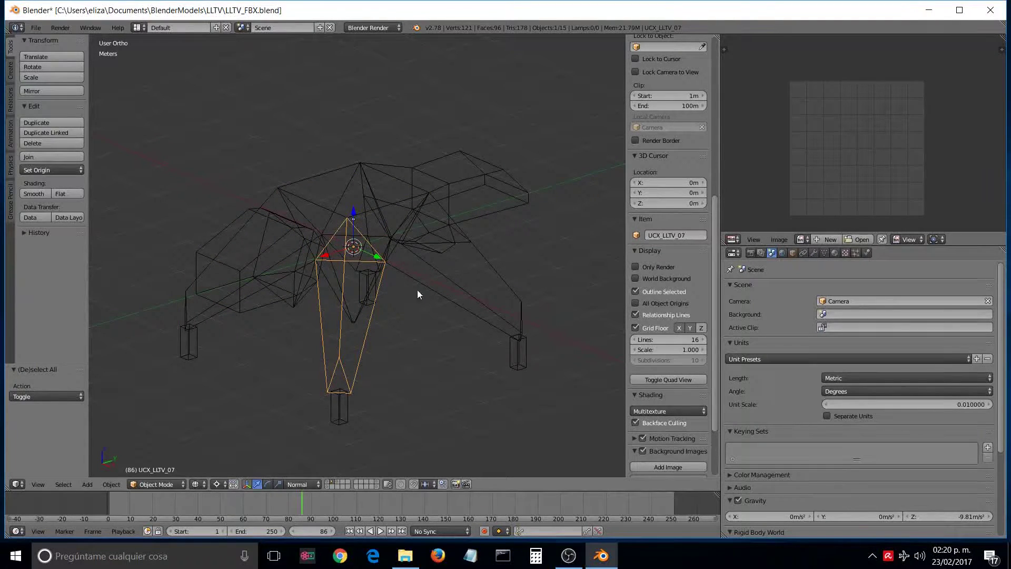
Rename the lower rear wedge collision shape as UCX_LLTV_03
middle_drag(423, 290, 447, 246)
right_click(440, 181)
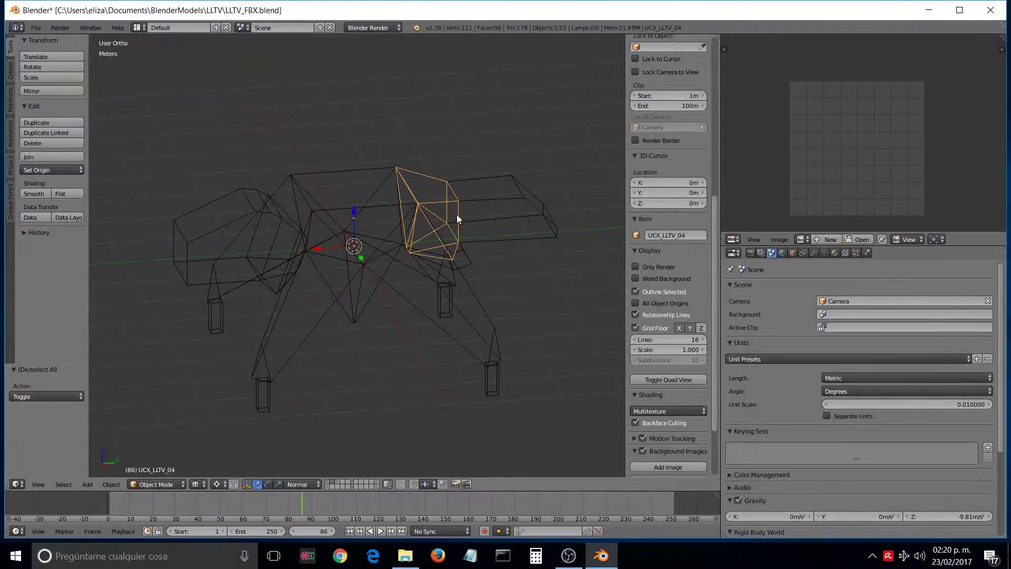
right_click(470, 258)
right_click(492, 241)
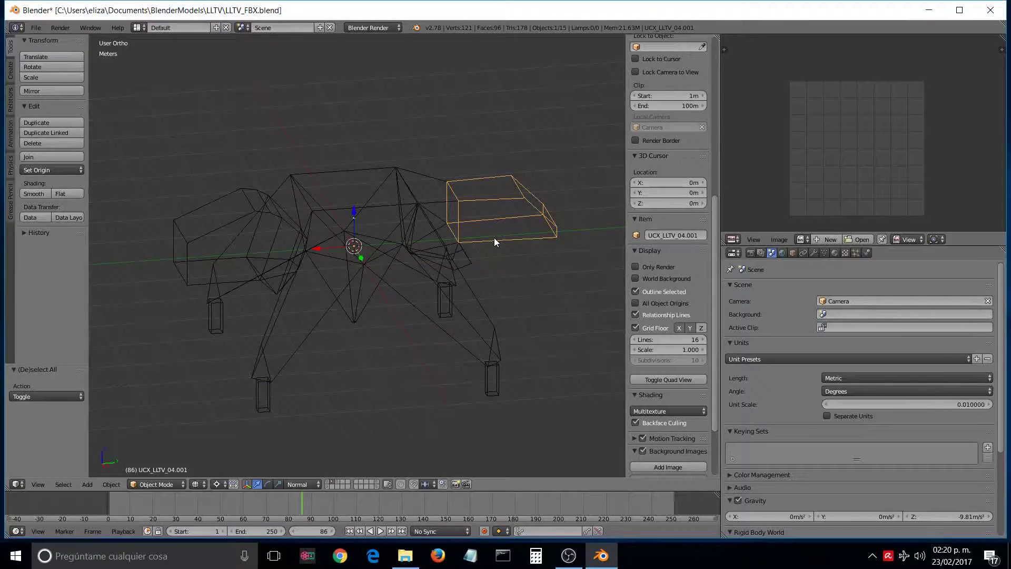
right_click(466, 254)
click(694, 235)
drag(681, 236, 712, 239)
text(03)
key(Return)
Rename the rear box collision shape as UCX_LLTV_05
right_click(510, 188)
click(688, 235)
click(687, 234)
drag(684, 235, 728, 241)
key(Return)
click(699, 236)
key(BackSpace)
key(BackSpace)
key(Return)
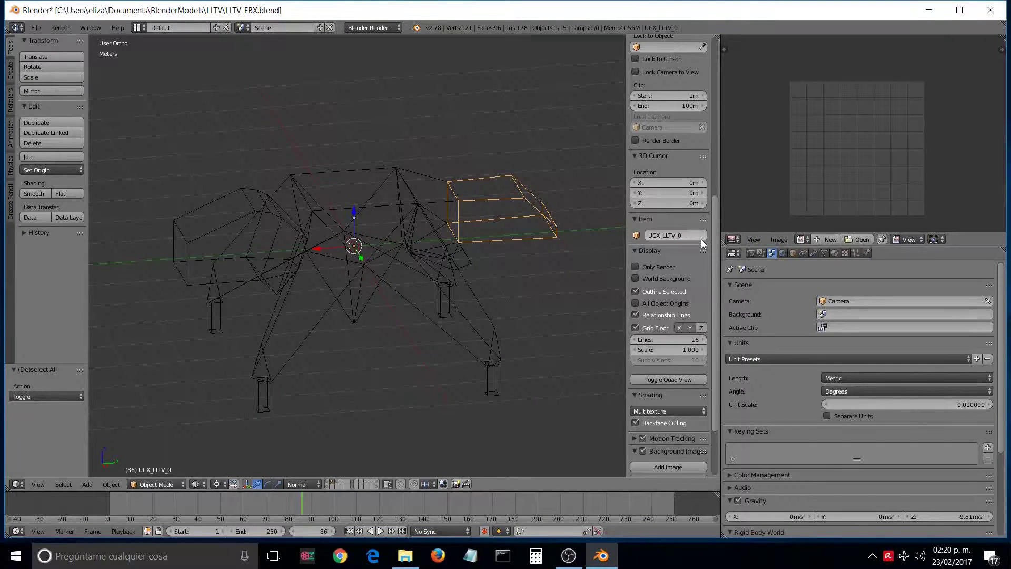
click(701, 239)
text(5)
key(Return)
Examine the collision shapes from several angles, selecting individual pieces to check them
middle_drag(443, 254, 457, 257)
key(a)
middle_drag(309, 276, 355, 282)
scroll(316, 269, up, 3)
scroll(324, 271, down, 2)
right_click(457, 289)
middle_drag(466, 282, 513, 334)
right_click(504, 360)
right_click(311, 377)
right_click(403, 331)
right_click(404, 330)
middle_drag(327, 326, 416, 344)
scroll(388, 333, down, 2)
Clear the selection and show the LLTV model's layer together with the collision shapes in solid shading
key(a)
middle_drag(359, 321, 401, 344)
shift+click(329, 482)
key(z)
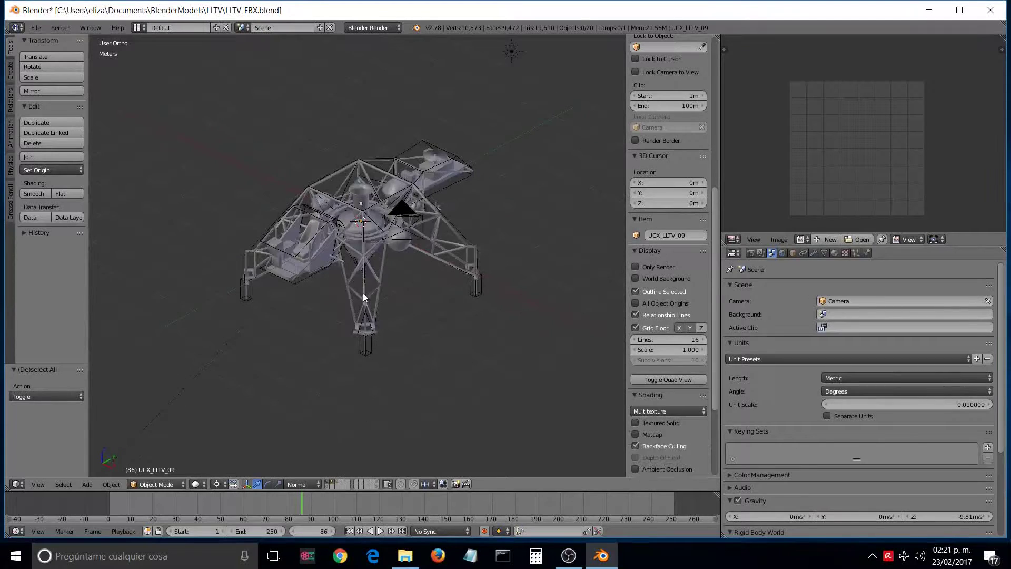
scroll(363, 292, up, 3)
mouse_move(397, 293)
middle_down()
mouse_move(374, 278)
mouse_move(391, 288)
middle_up()
scroll(392, 288, down, 2)
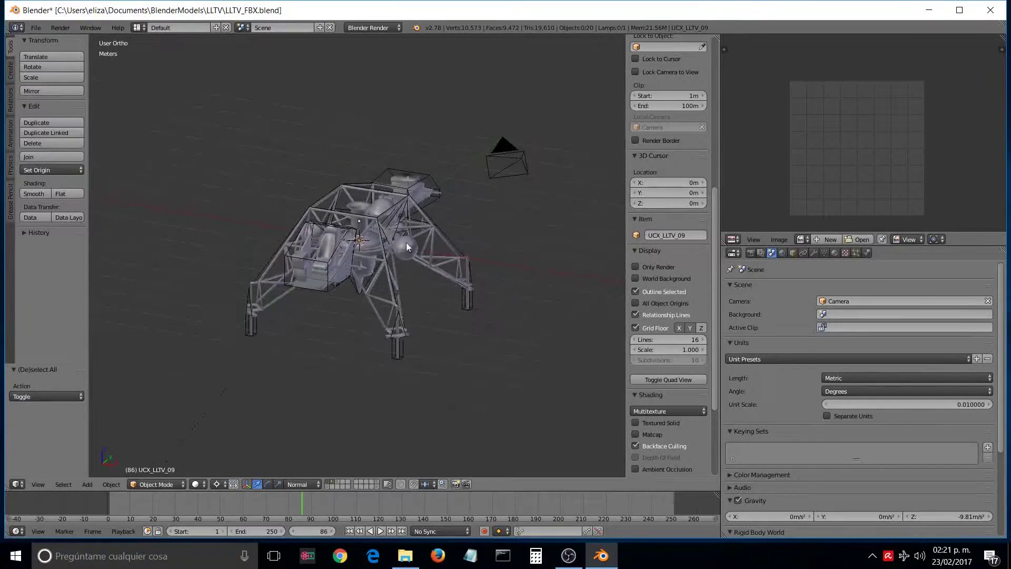
Select the model with all its collision shapes and rotate everything -90° in the top view, using wireframe shading
key(a)
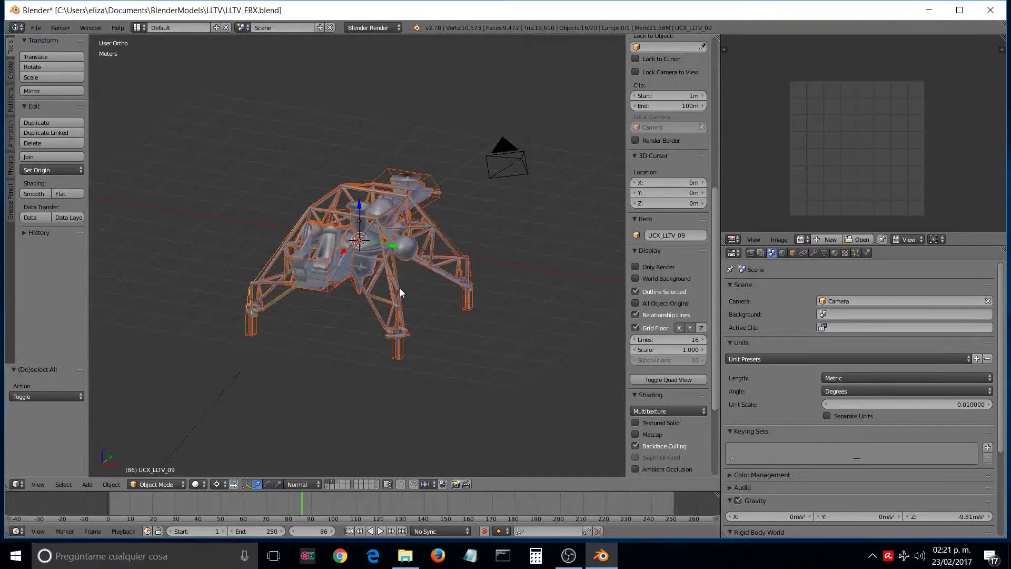
key(KP_7)
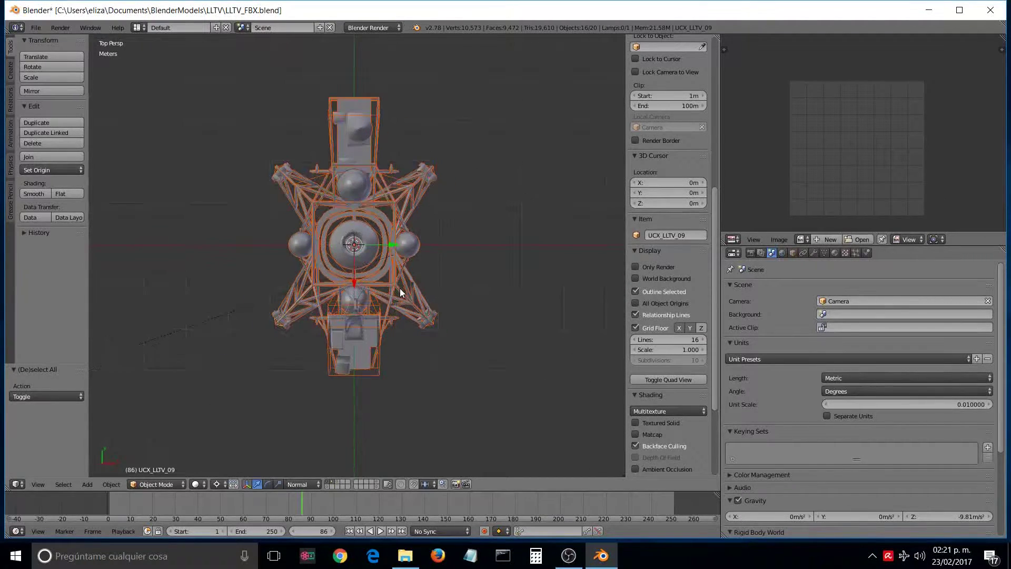
key(z)
scroll(401, 279, down, 3)
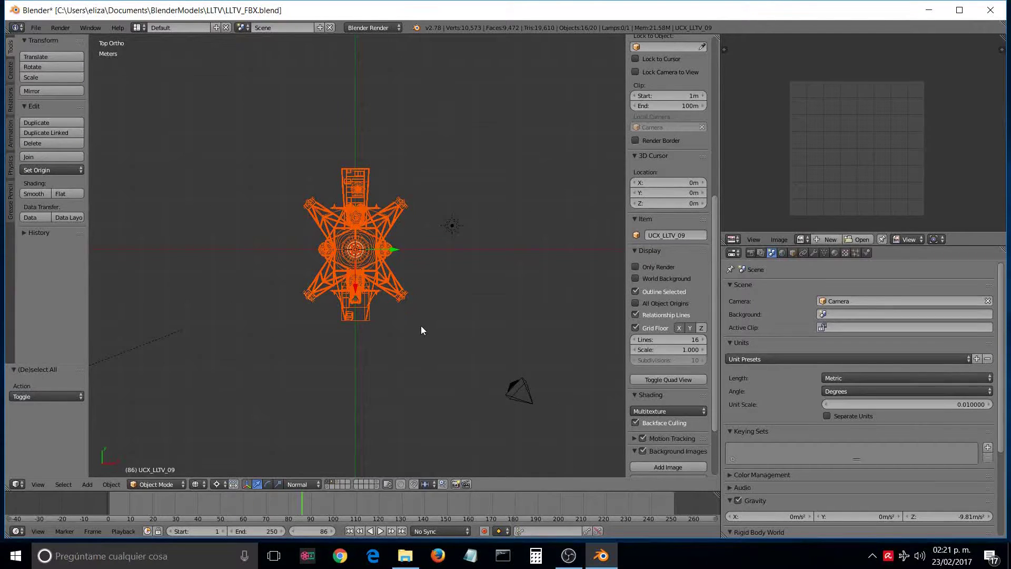
key(r)
click(441, 176)
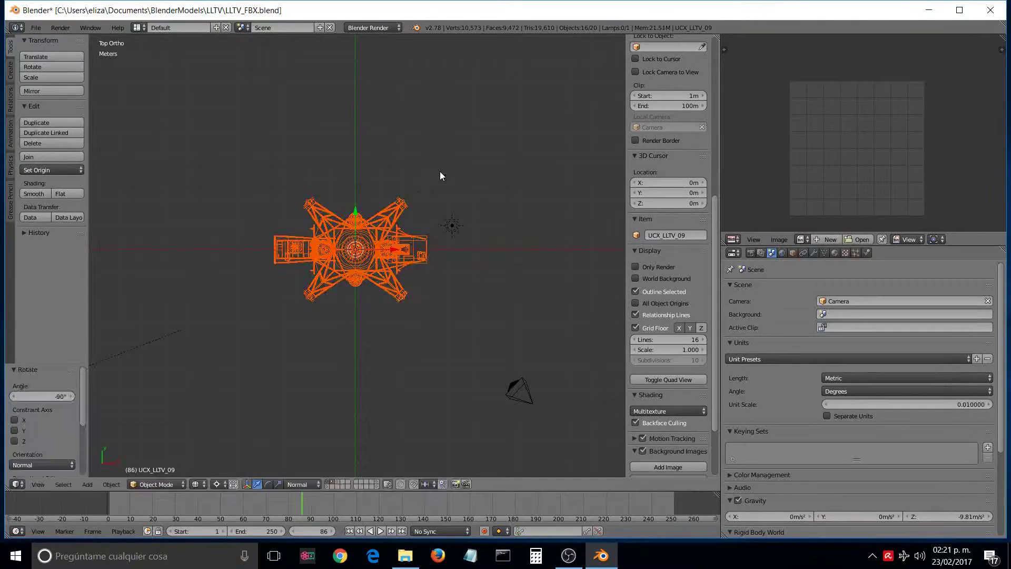
Try moving the selected model and collision shapes along the global X axis and along the global Y axis
middle_drag(450, 313, 321, 284)
key(g)
key(x)
click(371, 264)
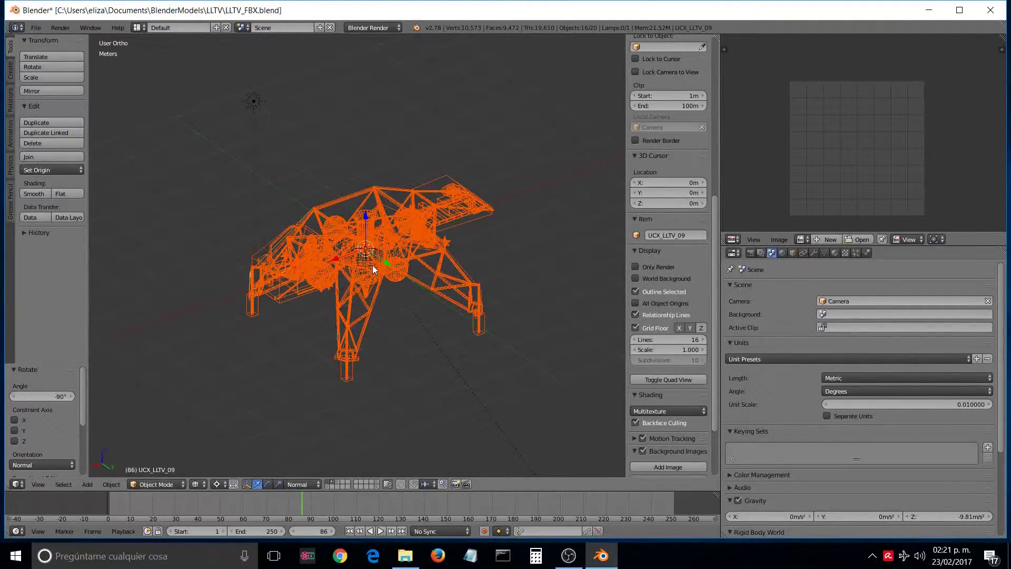
key(g)
key(y)
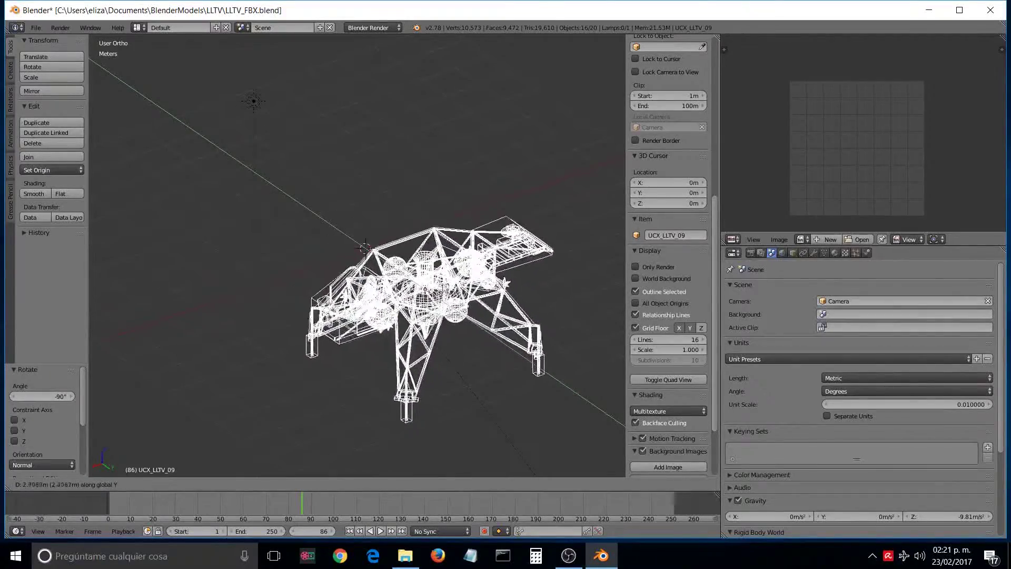
click(363, 243)
middle_drag(350, 282, 410, 300)
Open the FBX export for the selected LLTV model and its collision shapes
key(KP_7)
scroll(385, 269, down, 1)
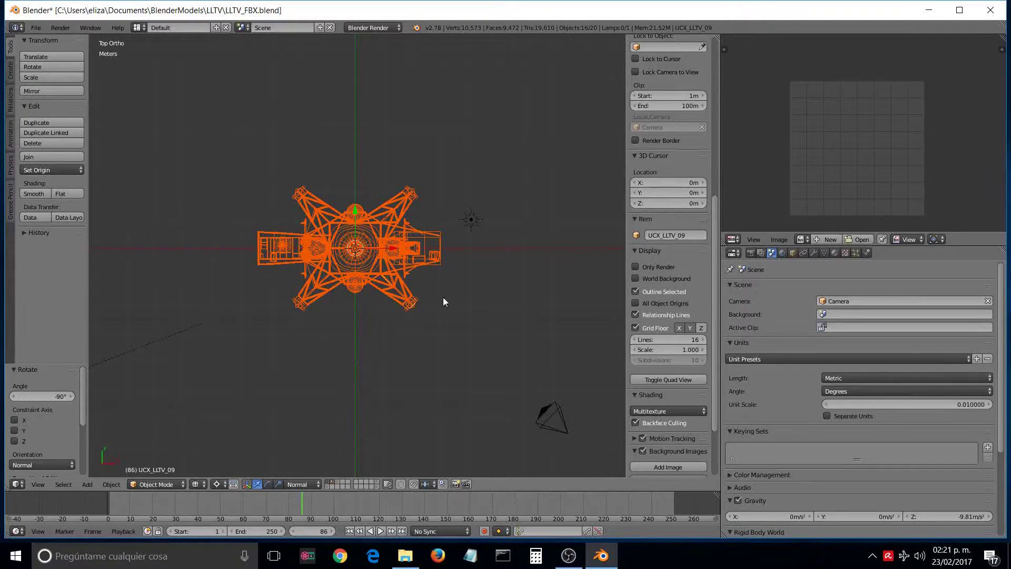
scroll(434, 374, up, 2)
shift+middle_drag(461, 263, 459, 289)
click(35, 27)
mouse_move(58, 227)
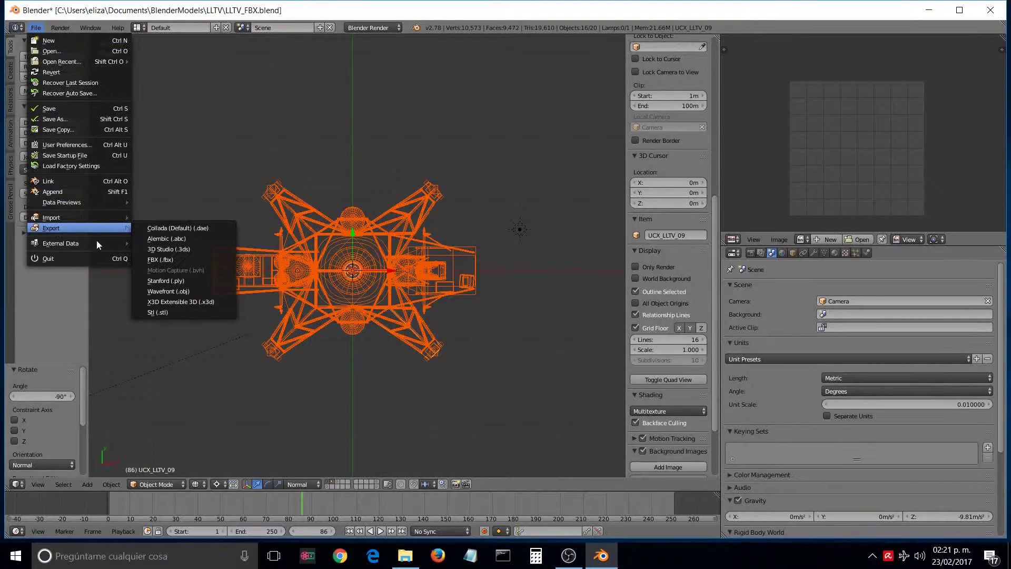
click(172, 259)
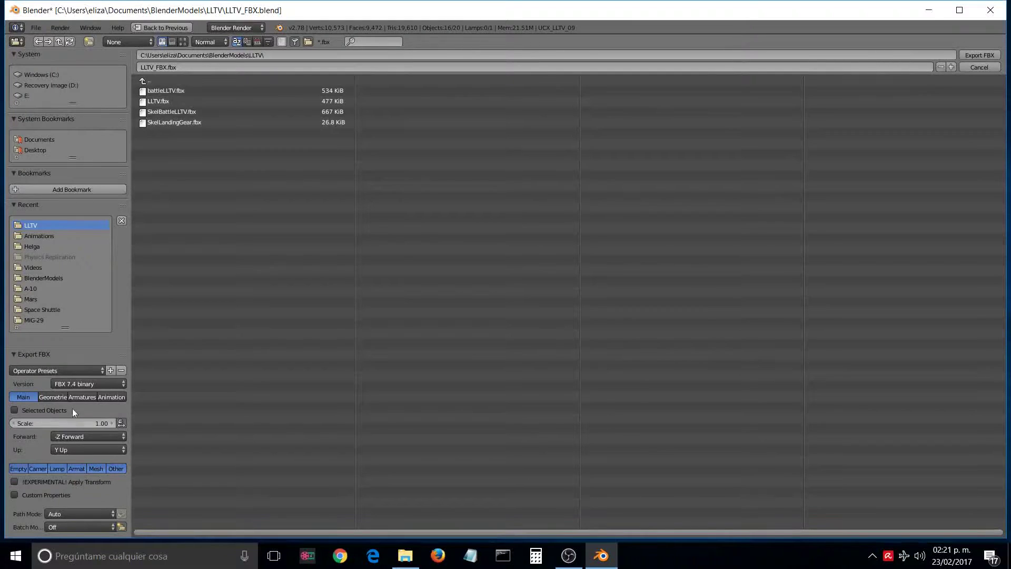
Limit the FBX 7.4 binary export to selected objects of the armature and mesh types, and export over LLTV.fbx
click(94, 383)
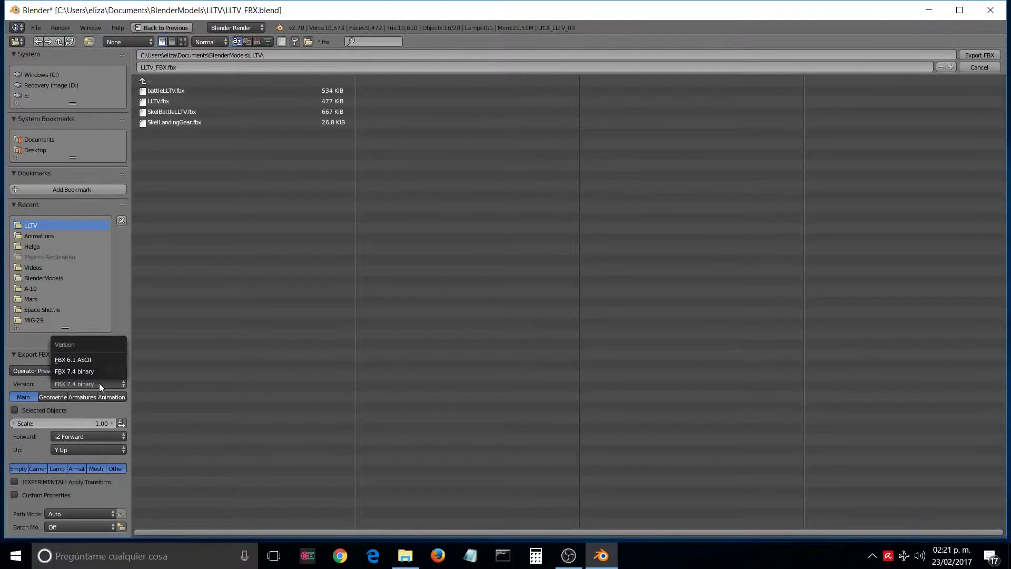
click(99, 383)
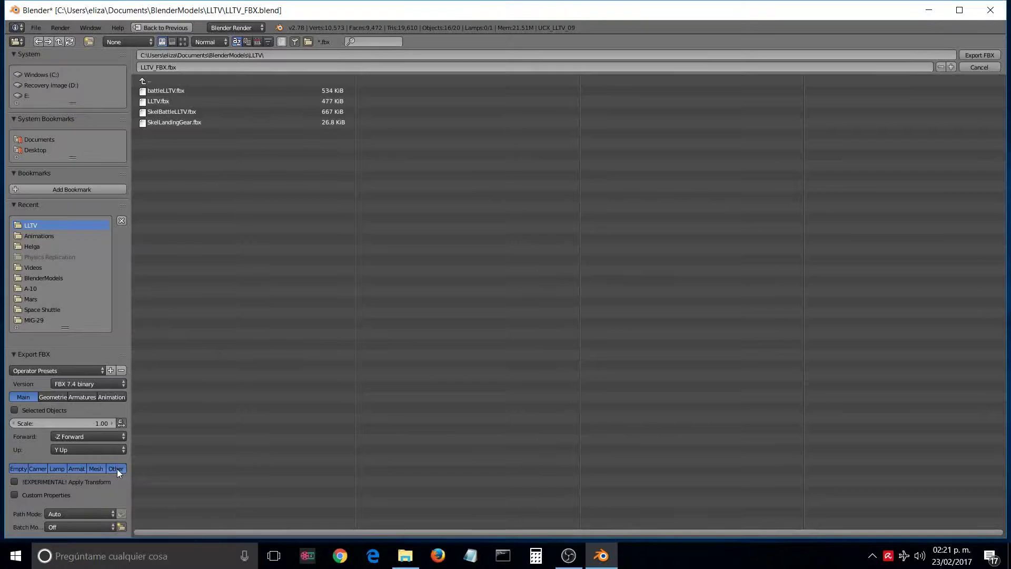
click(79, 468)
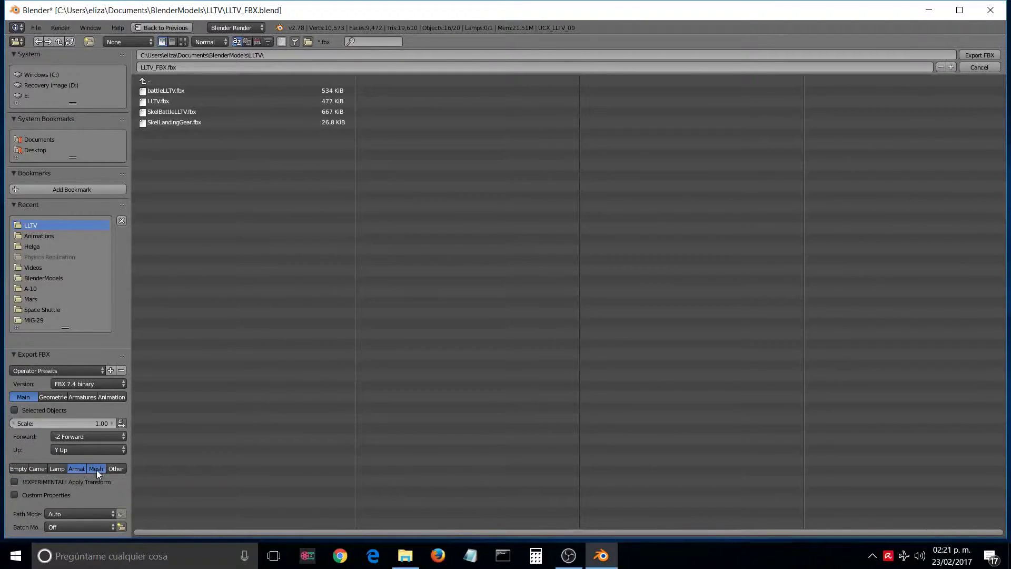
shift+click(96, 469)
click(17, 408)
double_click(193, 100)
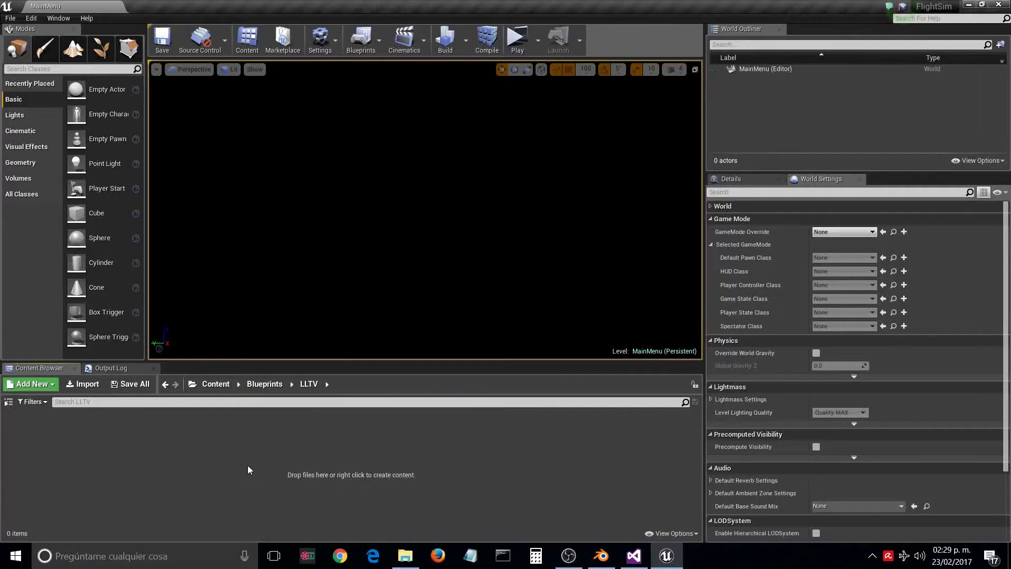
In Unreal Editor, import LLTV.fbx into the Blueprints/LLTV folder as a static mesh and dismiss the message log
click(84, 384)
drag(496, 108, 496, 174)
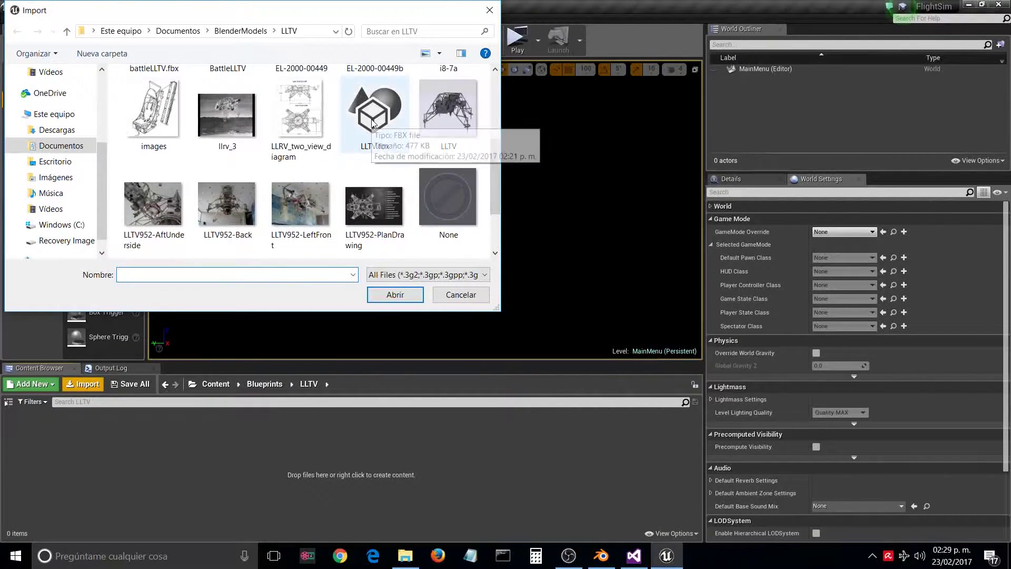
double_click(406, 168)
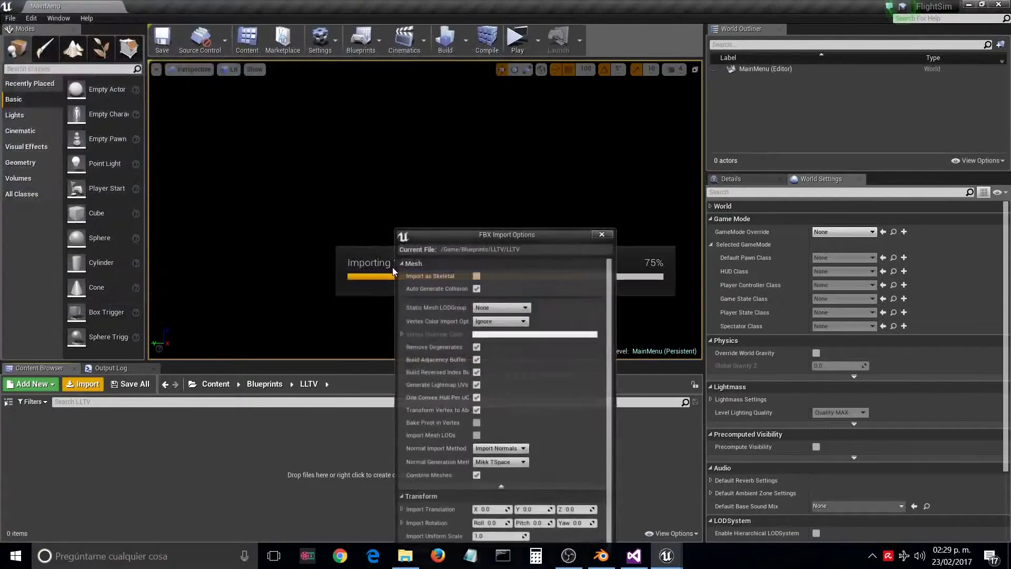
drag(525, 104, 503, 75)
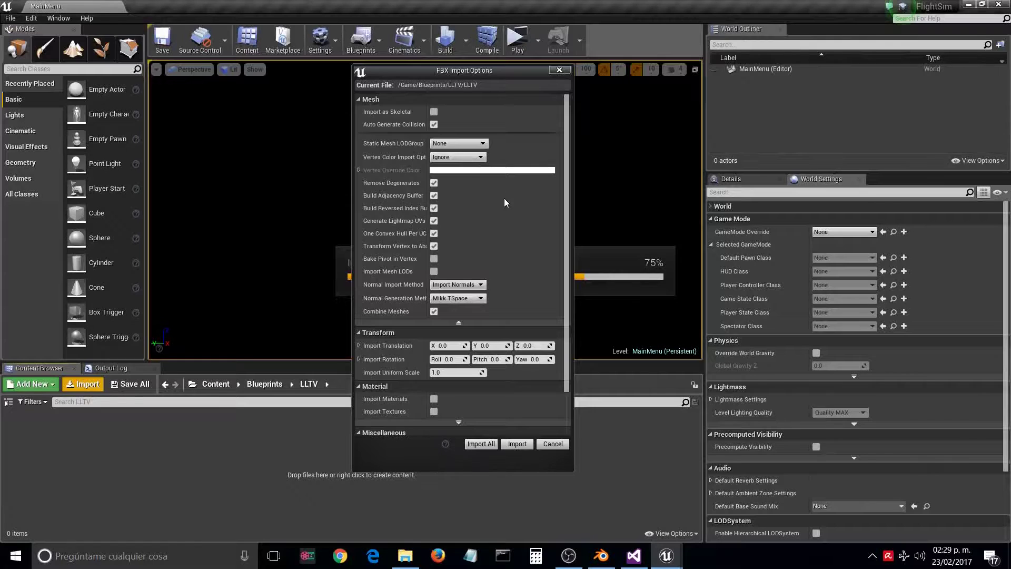
drag(488, 74, 470, 67)
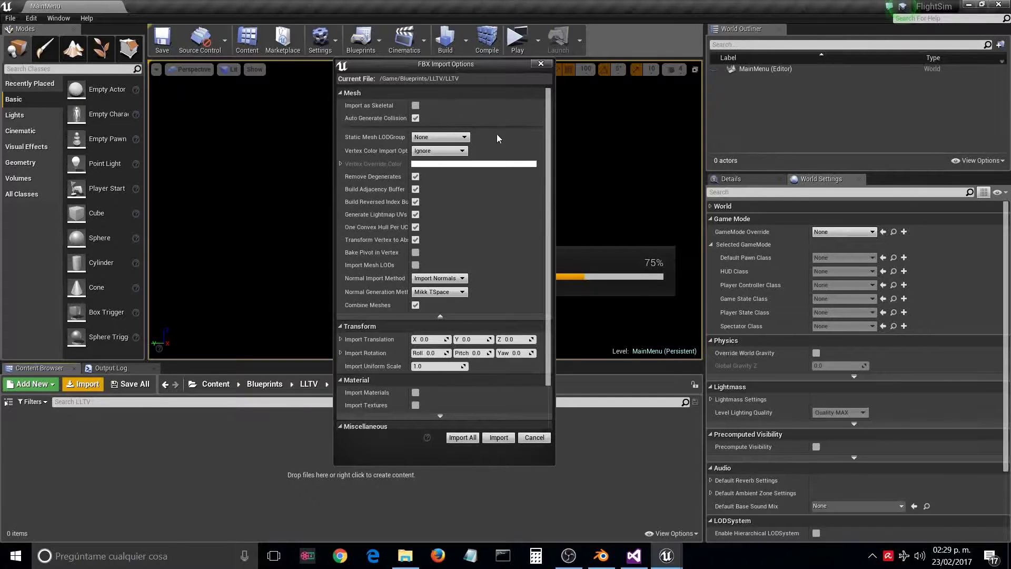
scroll(500, 158, down, 2)
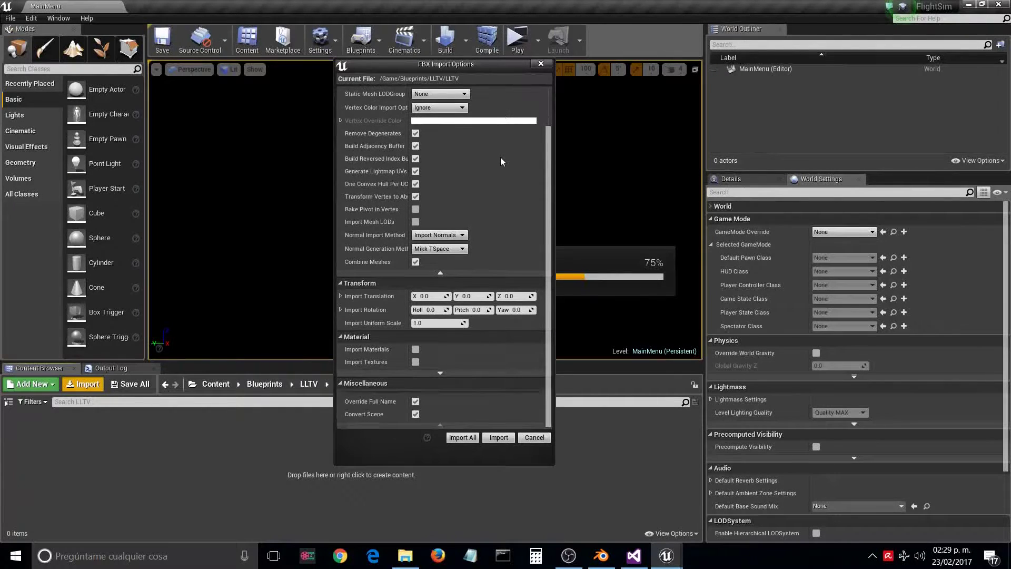
click(462, 437)
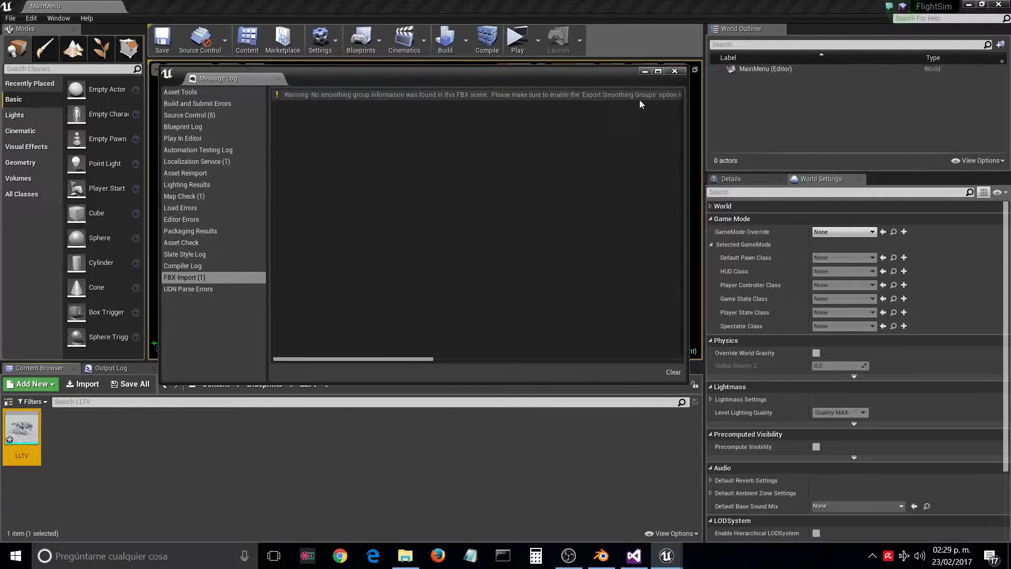
click(675, 70)
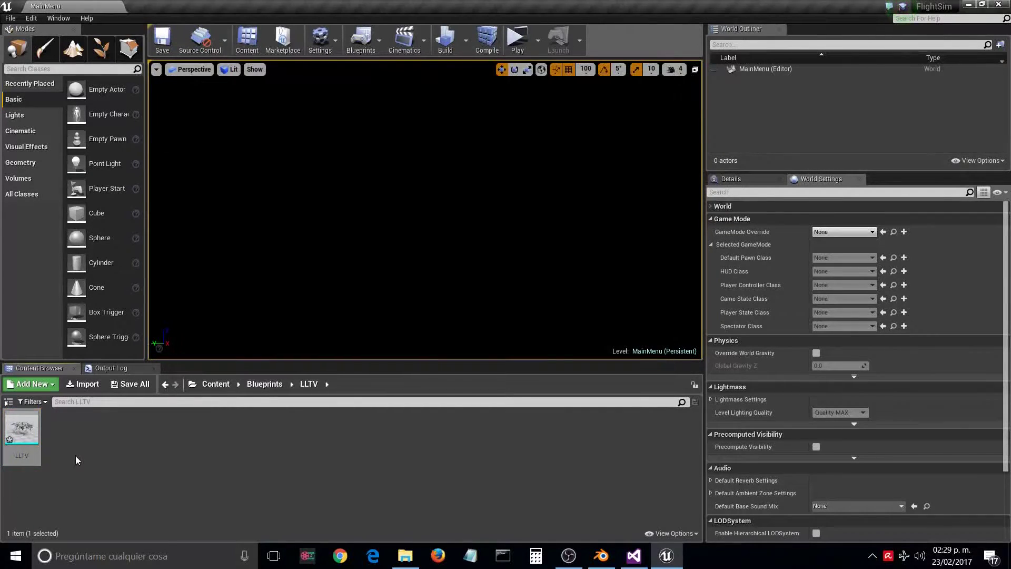
Open the imported LLTV static mesh, display its collision and examine the shapes around the model from several angles
double_click(21, 431)
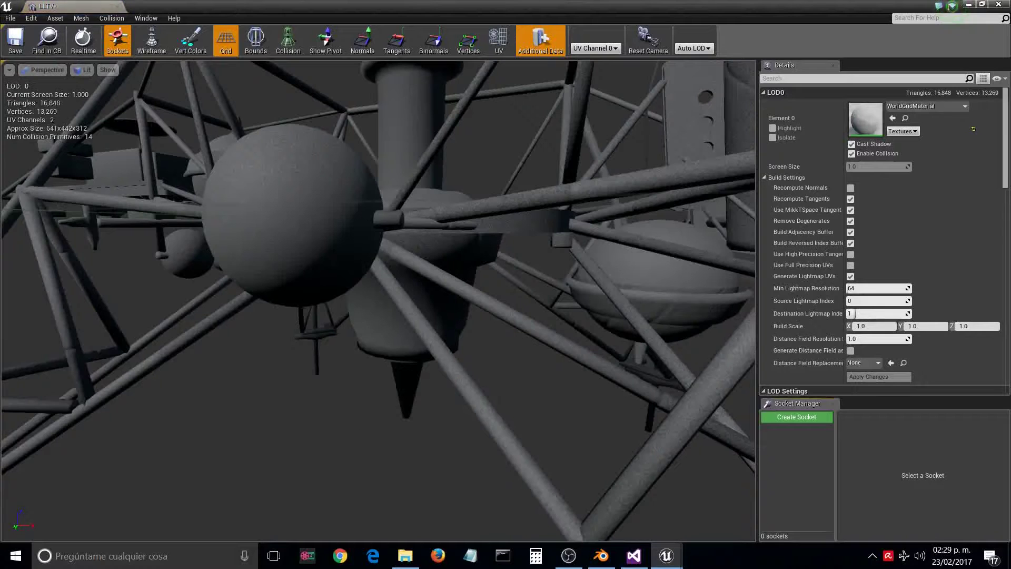
alt+drag(378, 300, 337, 337)
scroll(378, 300, down, 5)
scroll(378, 300, down, 3)
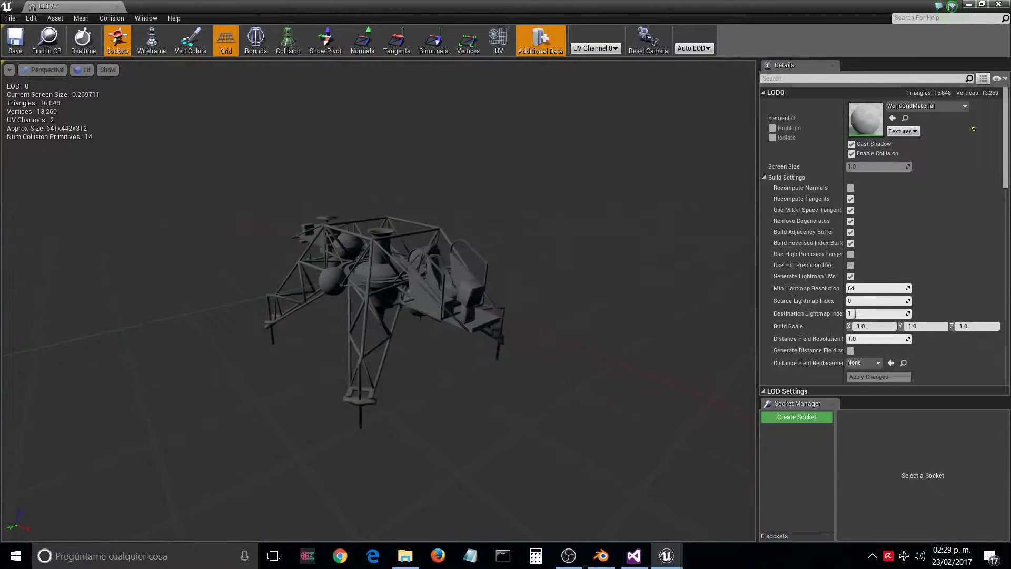
click(289, 47)
key(w)
right_drag(517, 182, 473, 205)
key(s)
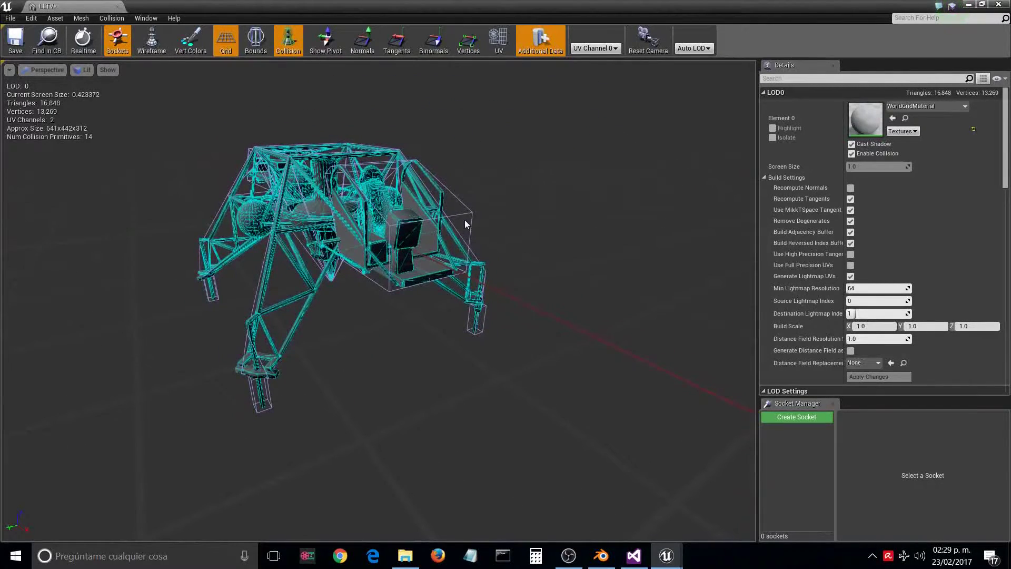
drag(468, 214, 319, 381)
key(s)
right_drag(167, 137, 190, 143)
Try moving one leg's collision box upward above the model, and undo the move
drag(355, 213, 365, 82)
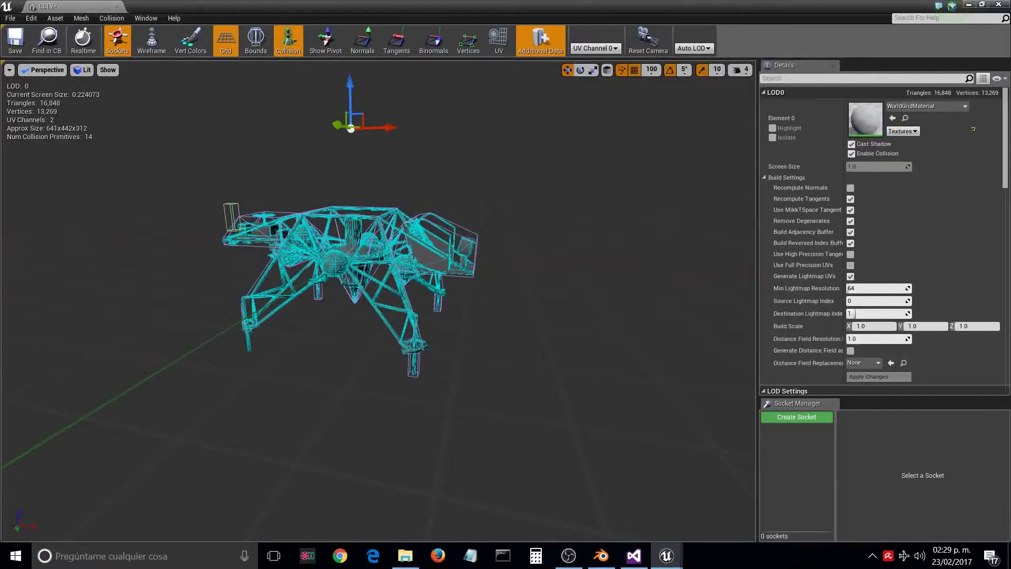
click(397, 176)
key(ctrl+z)
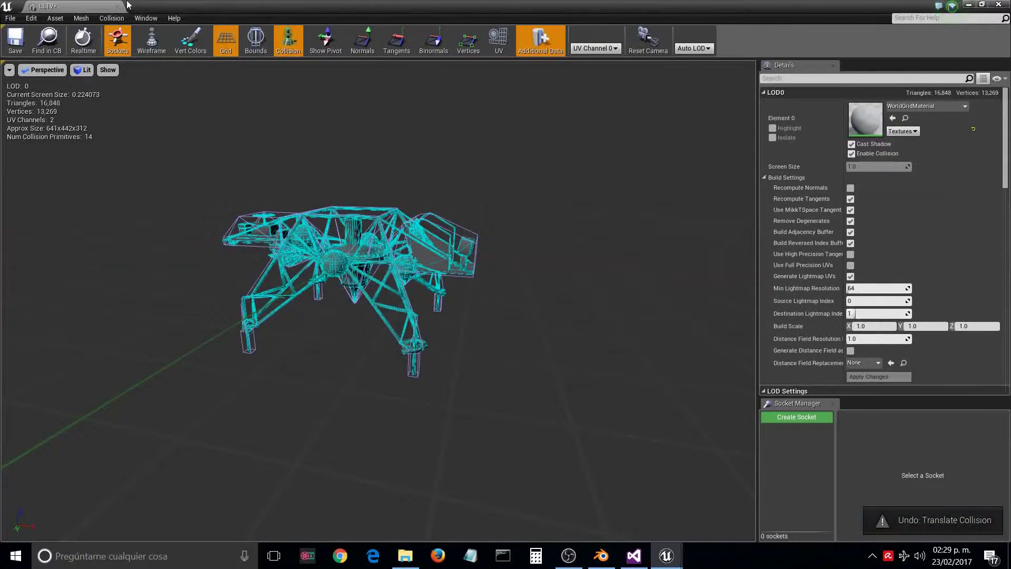
Close the mesh editor, save the LLTV static mesh and rename it Static_LLTV
click(119, 7)
right_click(30, 428)
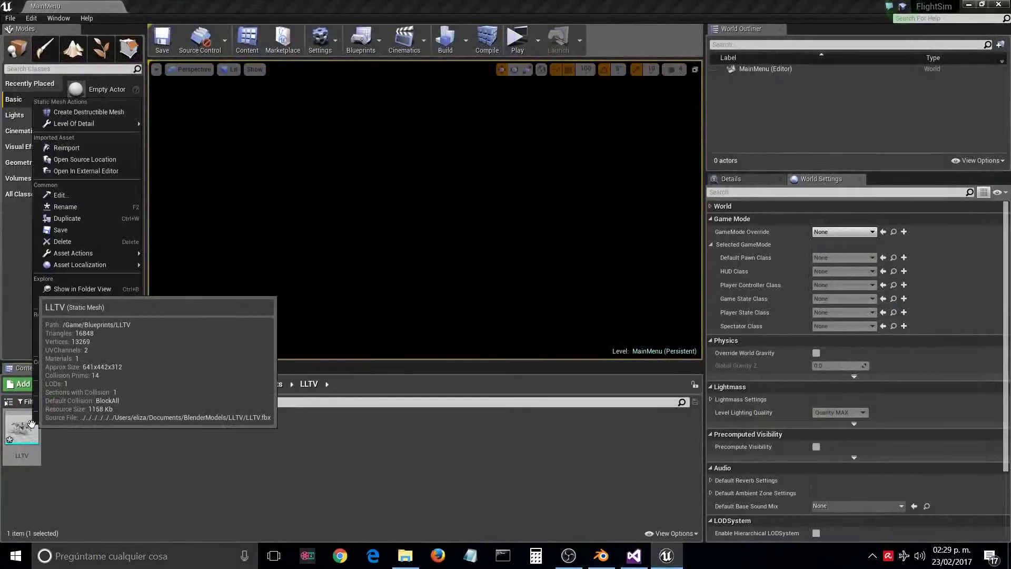
click(87, 235)
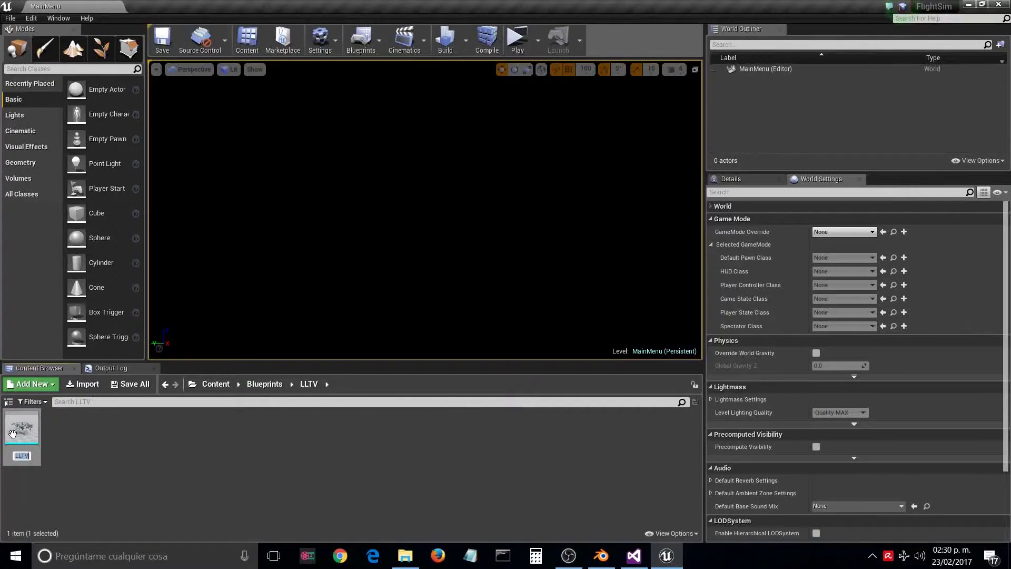
key(F2)
key(Home)
text(State)
key(BackSpace)
text(ic)
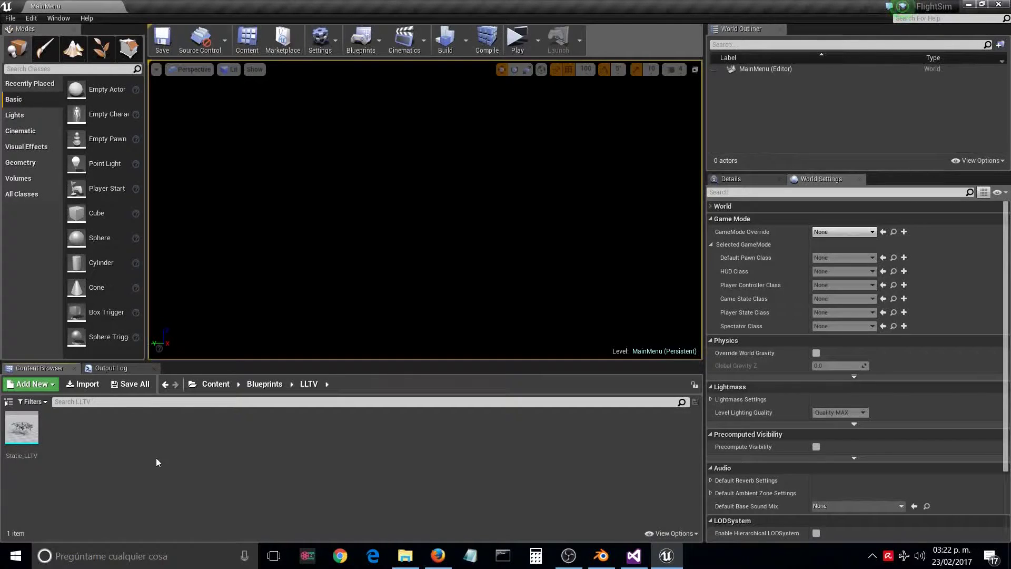
Switch to Blender, show the model and armature layers without the collision shapes, and select the LLTV model with its armature
click(599, 562)
middle_drag(382, 328, 379, 399)
shift+click(322, 489)
middle_drag(376, 303, 395, 324)
click(327, 487)
click(324, 487)
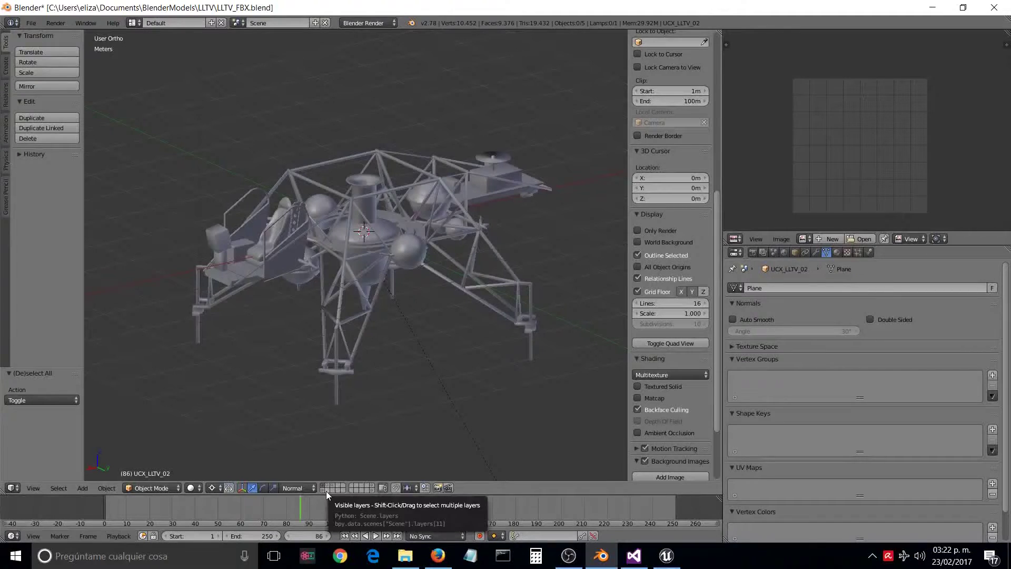
shift+click(321, 490)
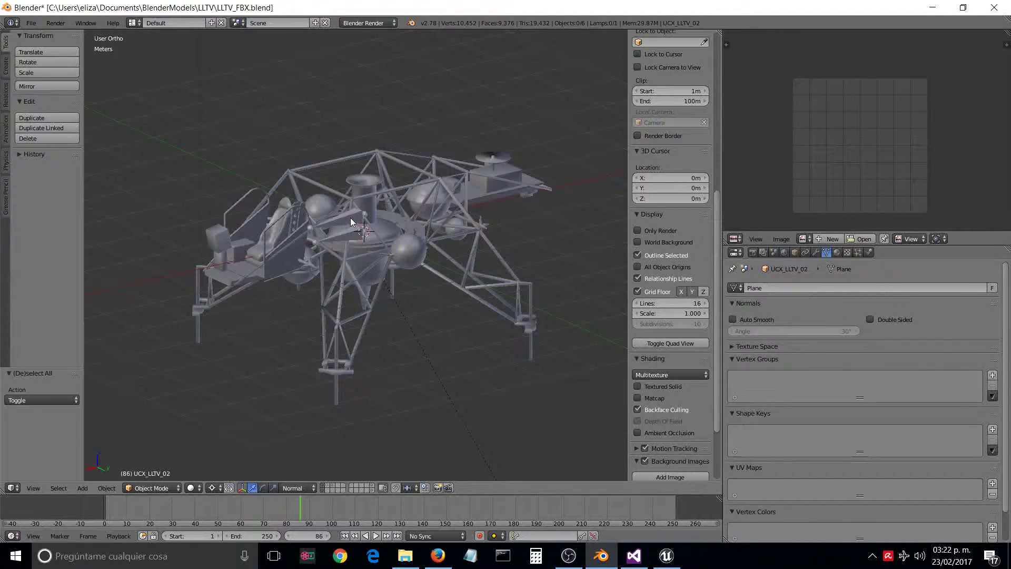
right_click(370, 274)
shift+right_click(357, 252)
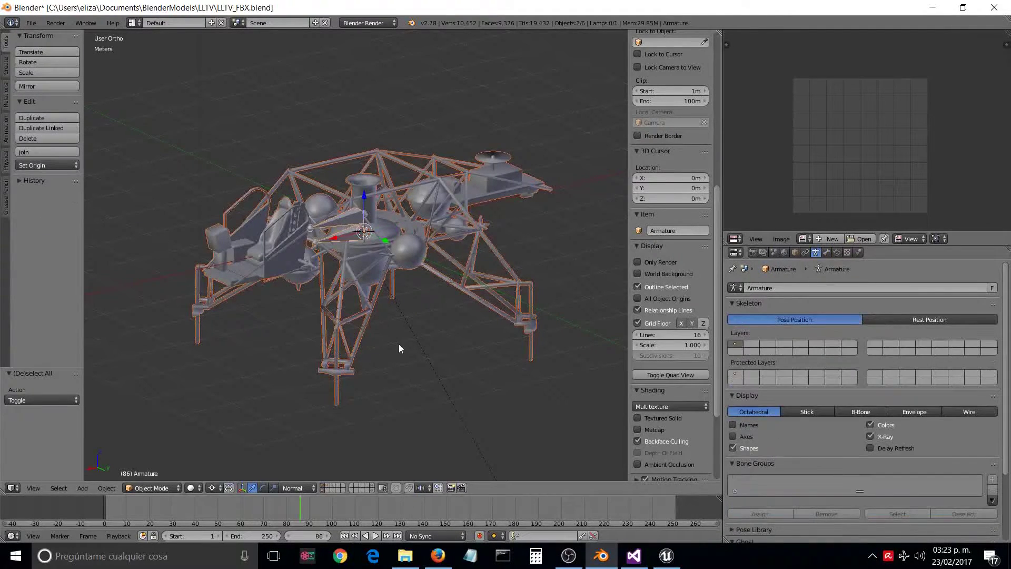
middle_drag(394, 343, 310, 181)
Export the selected model and armature over LLTV.fbx, adding Armature to the exported object types alongside Mesh
click(31, 23)
mouse_move(62, 227)
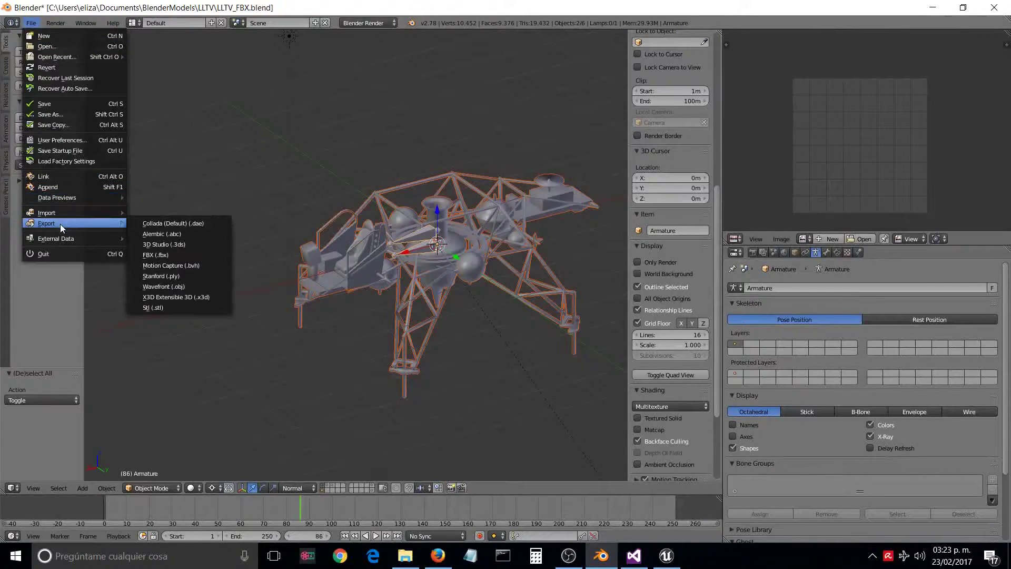
click(154, 255)
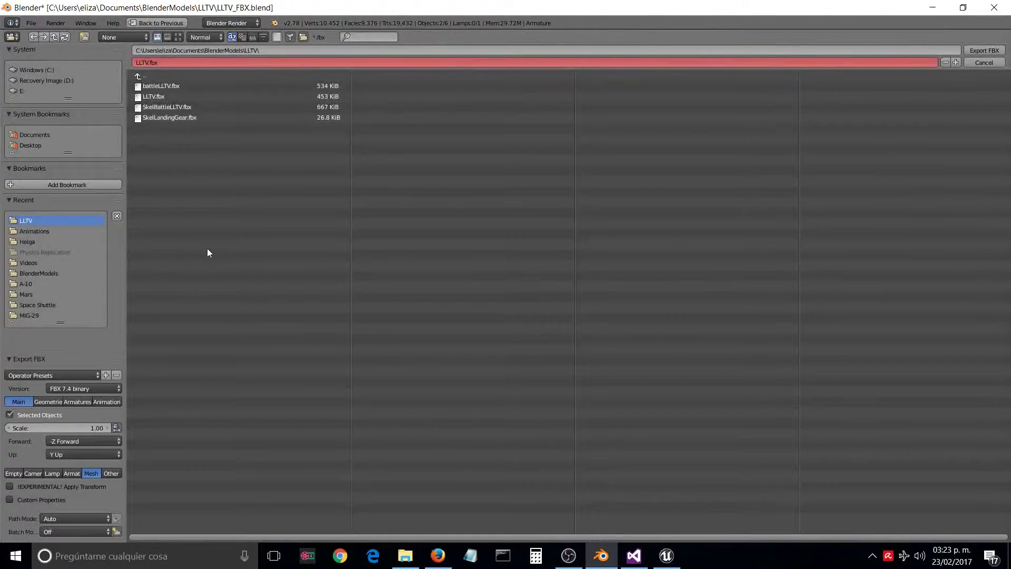
click(195, 96)
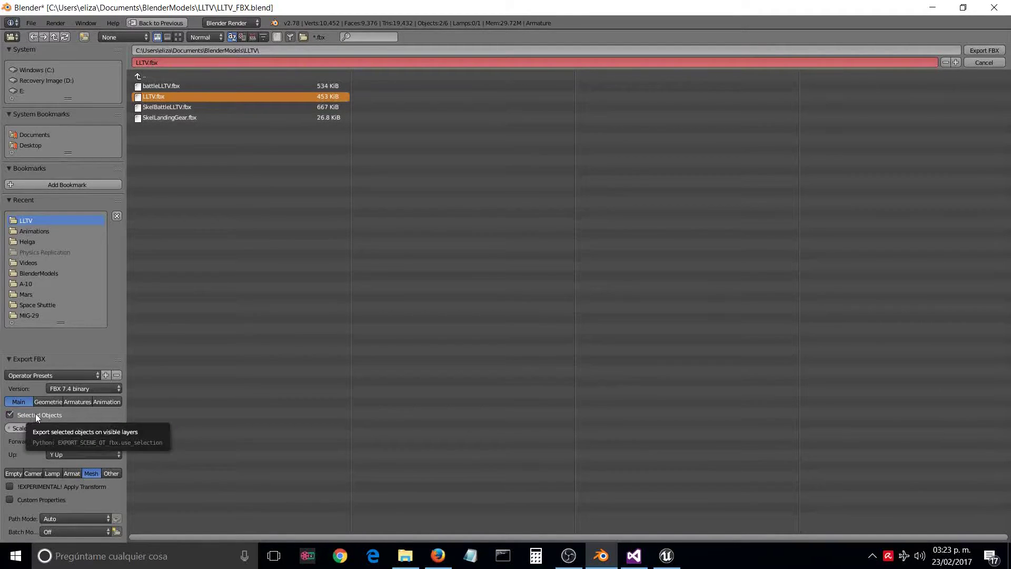
shift+click(75, 473)
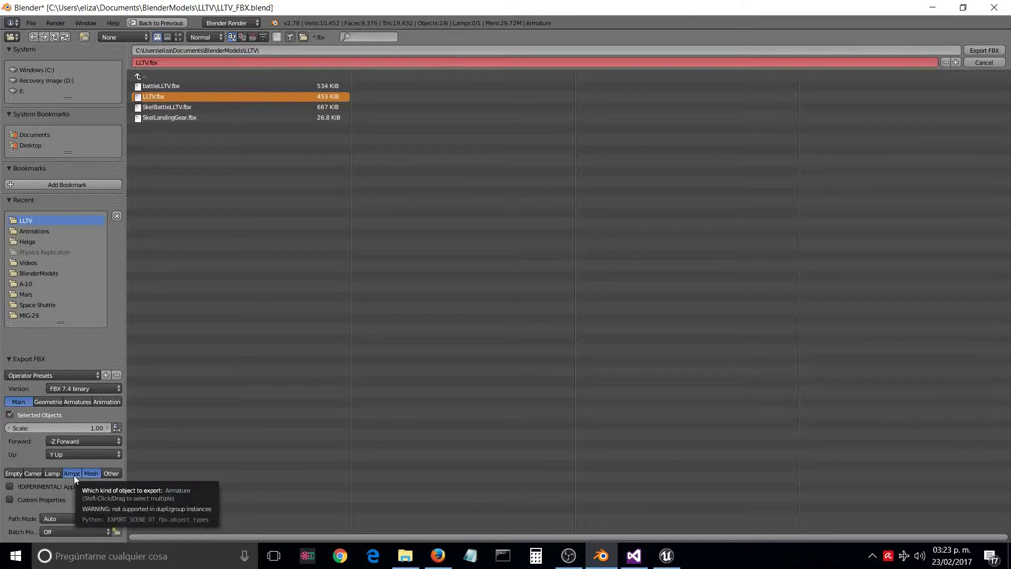
click(985, 51)
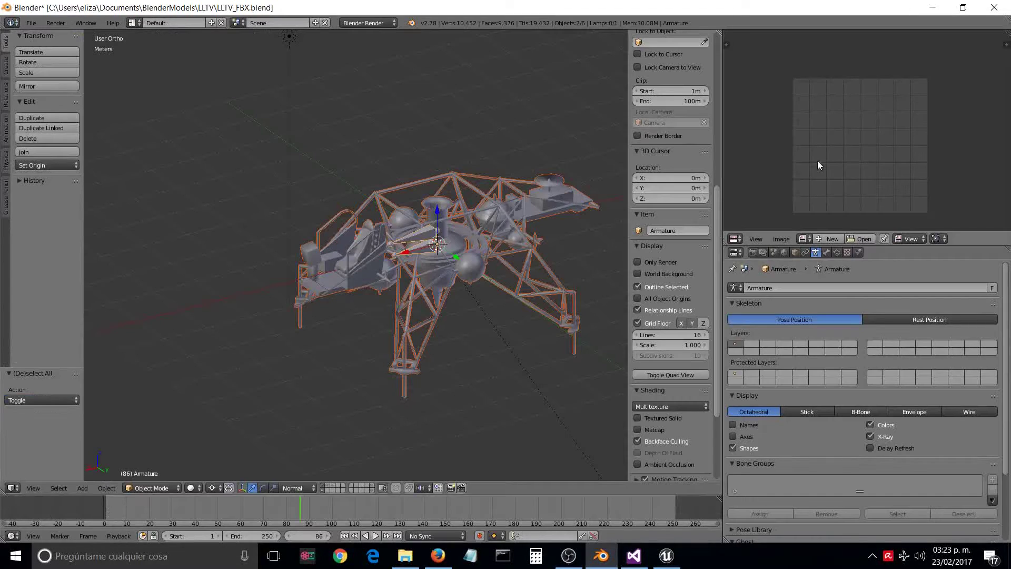
Switch to Unreal Editor, import LLTV.fbx into the LLTV folder as a skeletal mesh and dismiss the message log
click(673, 562)
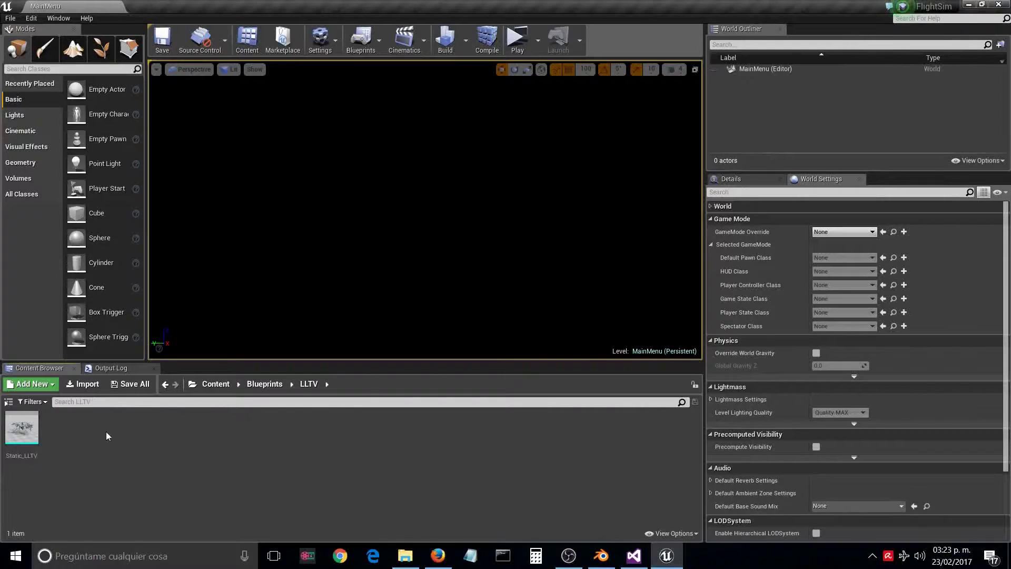
click(89, 385)
scroll(392, 210, down, 1)
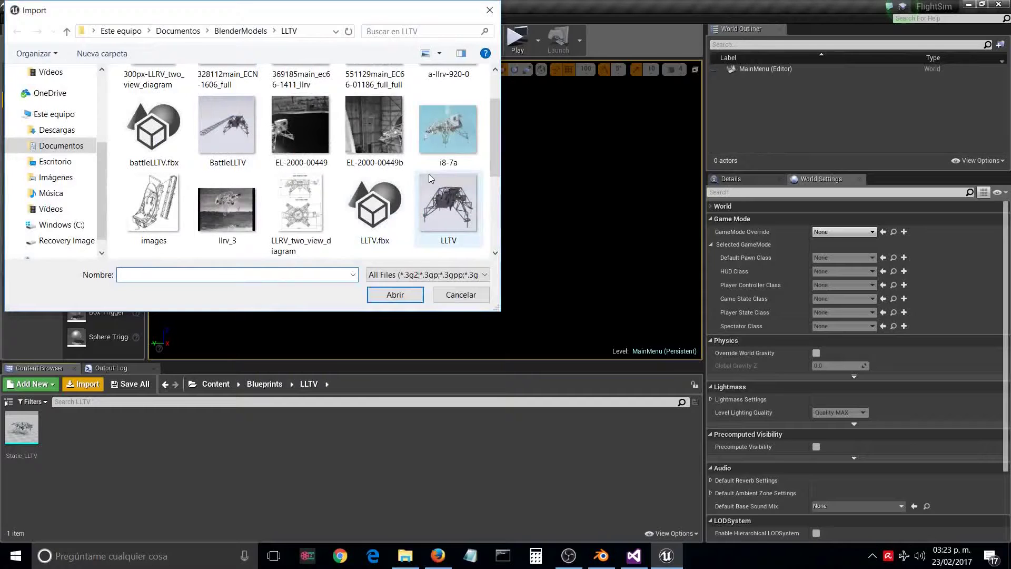
double_click(392, 211)
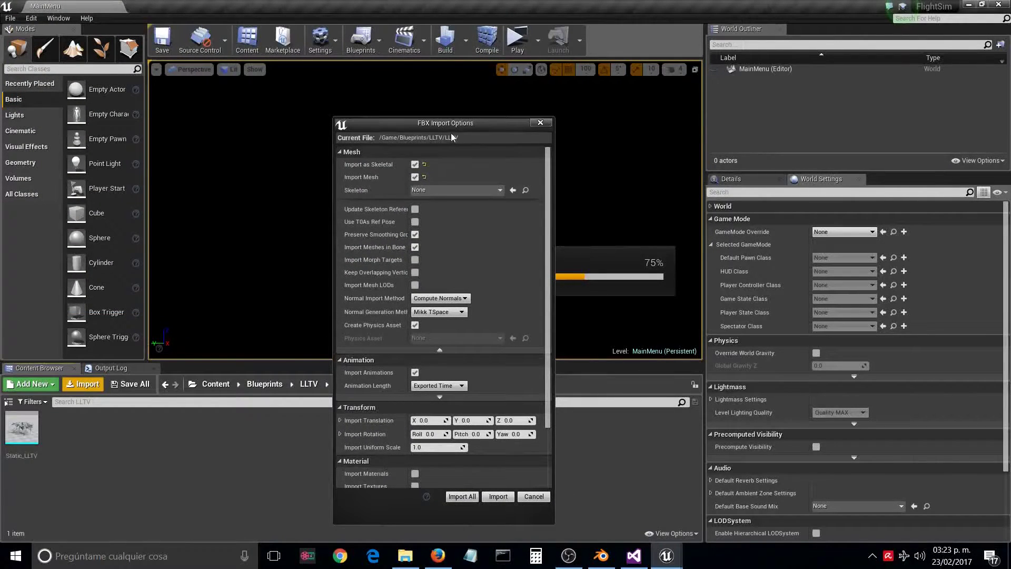
click(456, 457)
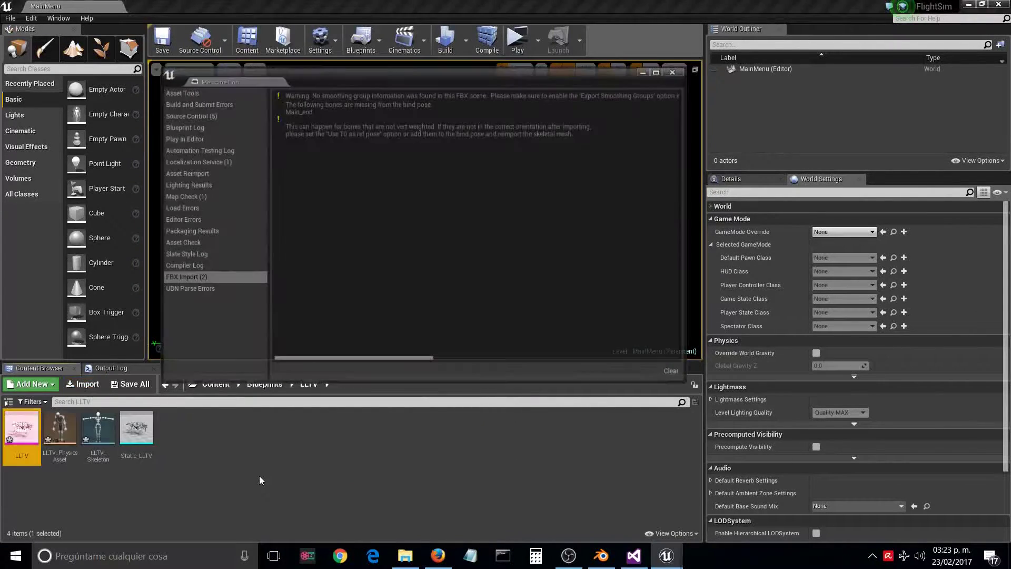
click(675, 71)
click(193, 451)
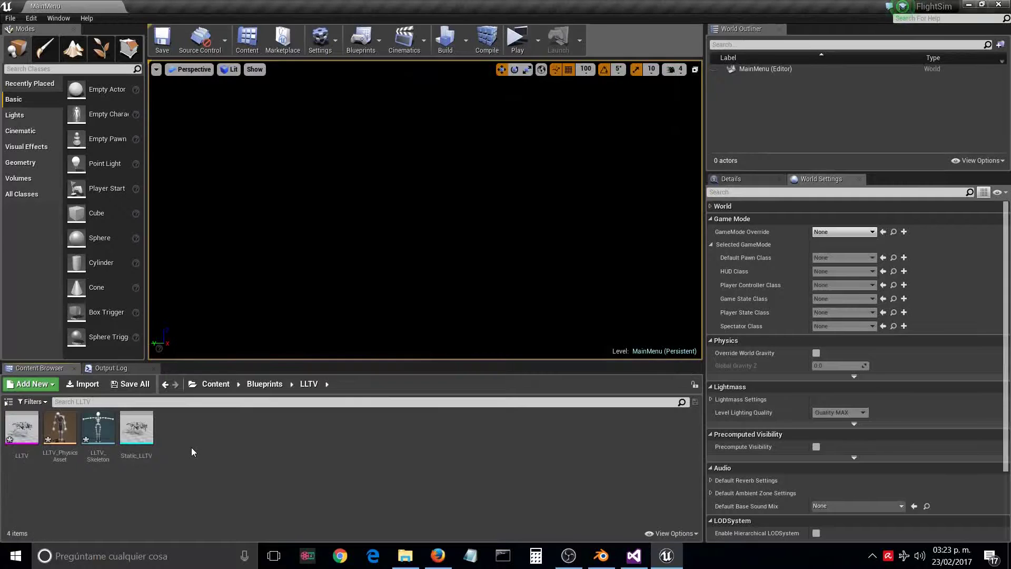
Open the LLTV skeletal mesh, inspect it from another side and switch to its skeleton view
double_click(7, 430)
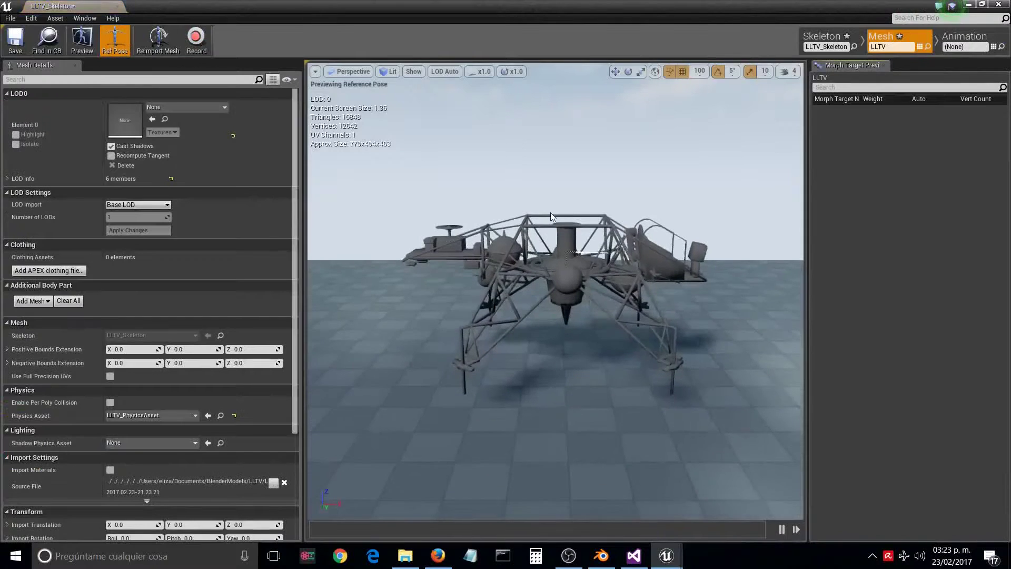
alt+drag(556, 291, 495, 291)
mouse_move(697, 89)
alt+mouse_down()
mouse_move(632, 90)
mouse_move(706, 90)
mouse_move(697, 90)
alt+mouse_up()
click(840, 42)
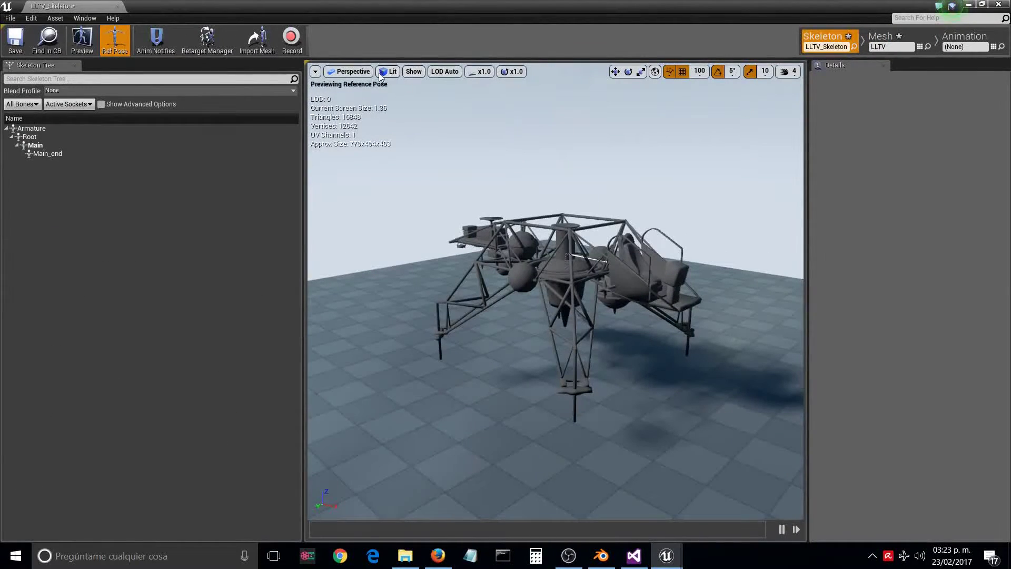
click(389, 73)
click(390, 72)
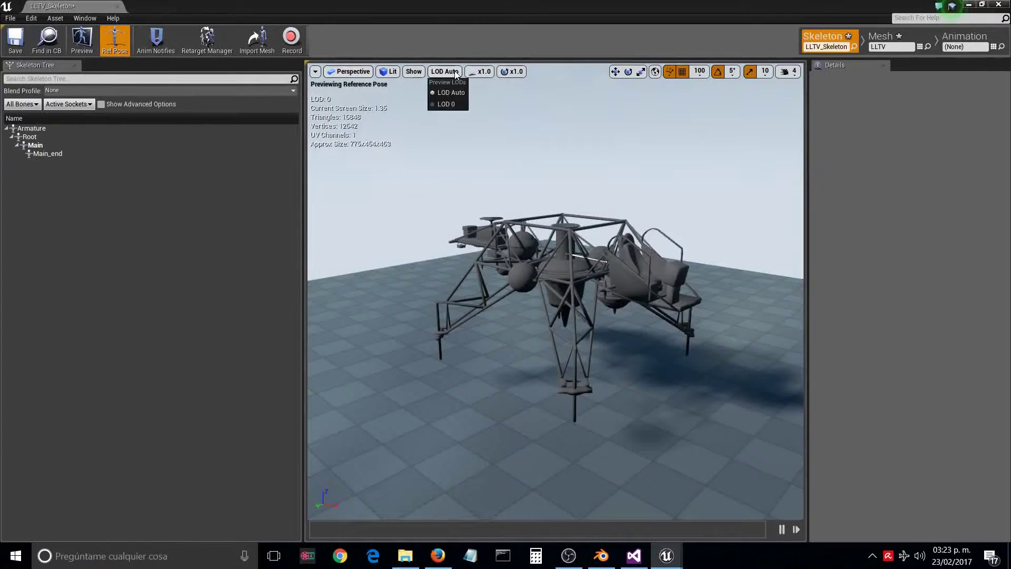
Set the preview's bone drawing to All Hierarchy and inspect the LLTV bones inside the mesh
click(414, 72)
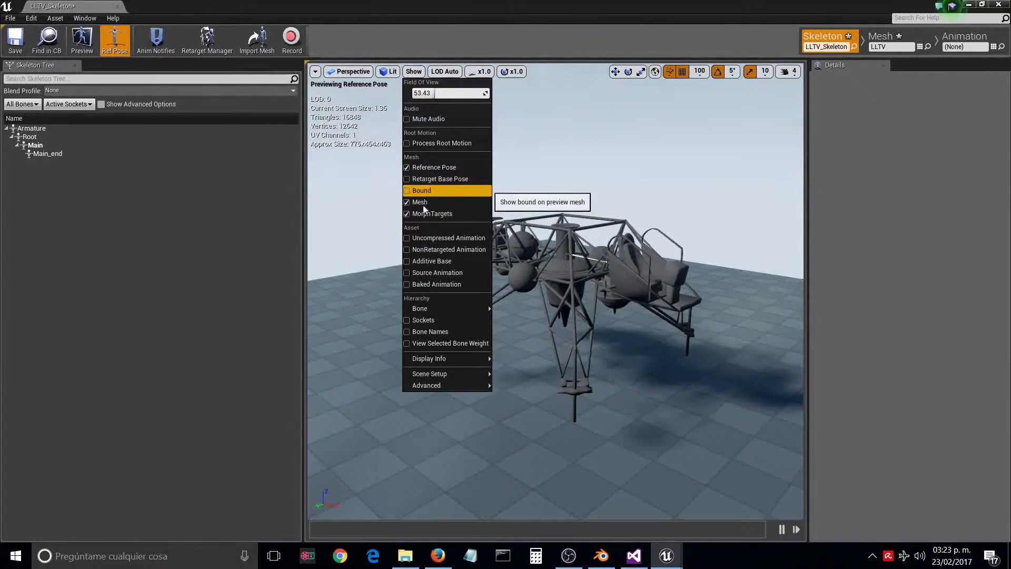
mouse_move(422, 308)
click(523, 329)
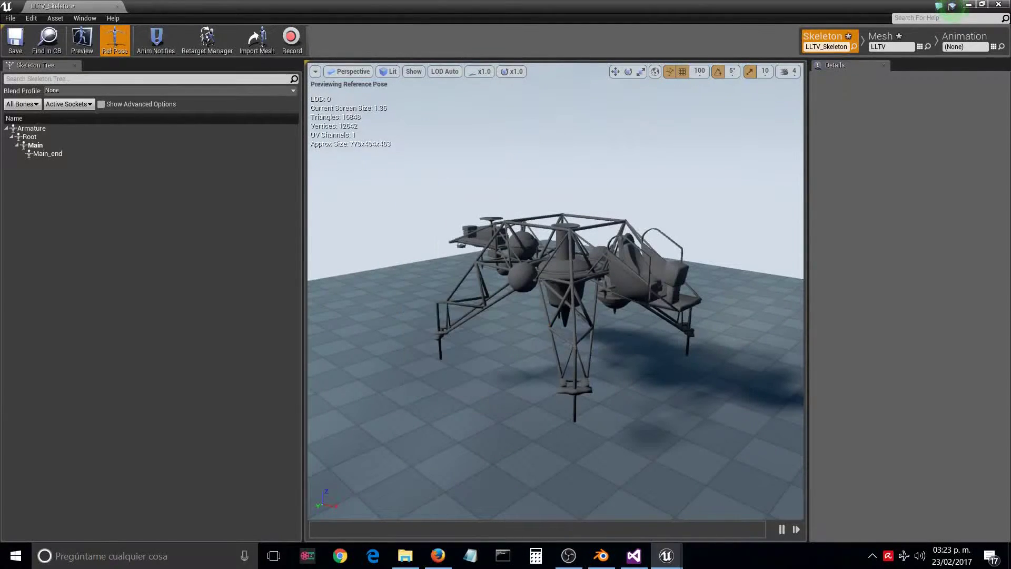
right_drag(523, 327, 460, 329)
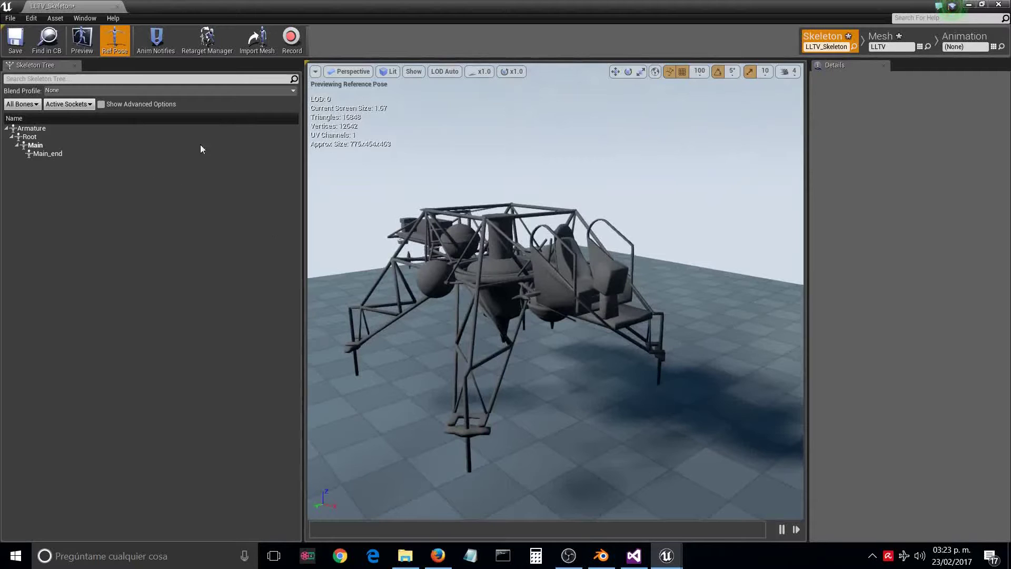
click(414, 72)
mouse_move(434, 315)
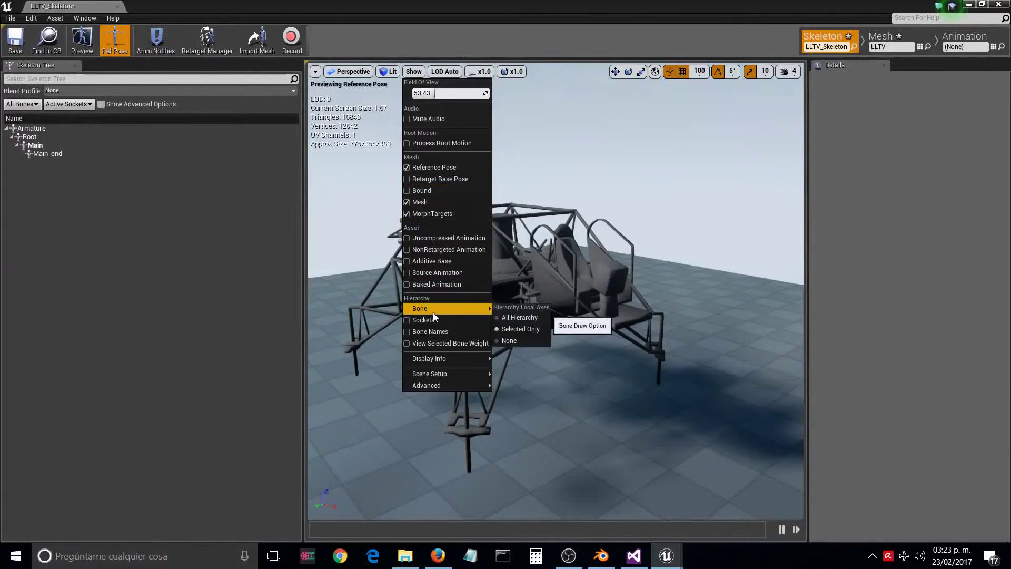
click(524, 317)
right_drag(552, 325, 574, 300)
drag(524, 337, 527, 316)
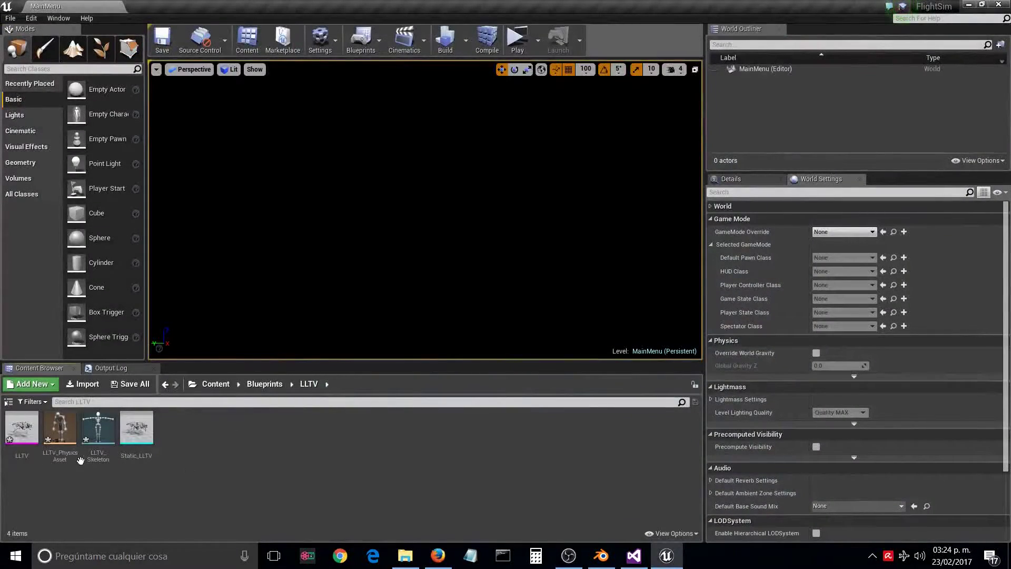
Open LLTV_PhysicsAsset and delete the large physics body of the Main bone
double_click(68, 448)
right_drag(434, 255, 484, 316)
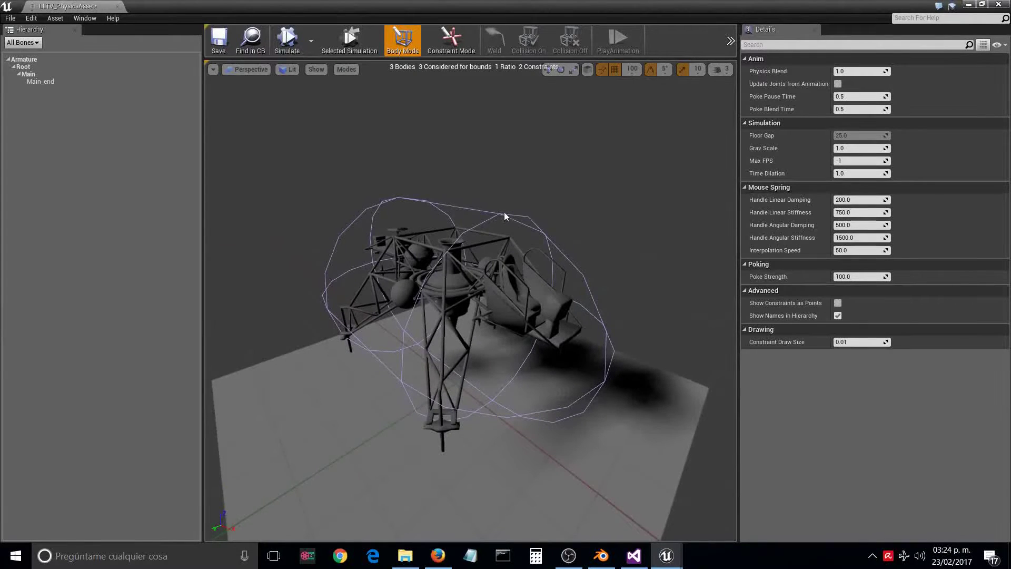
click(504, 213)
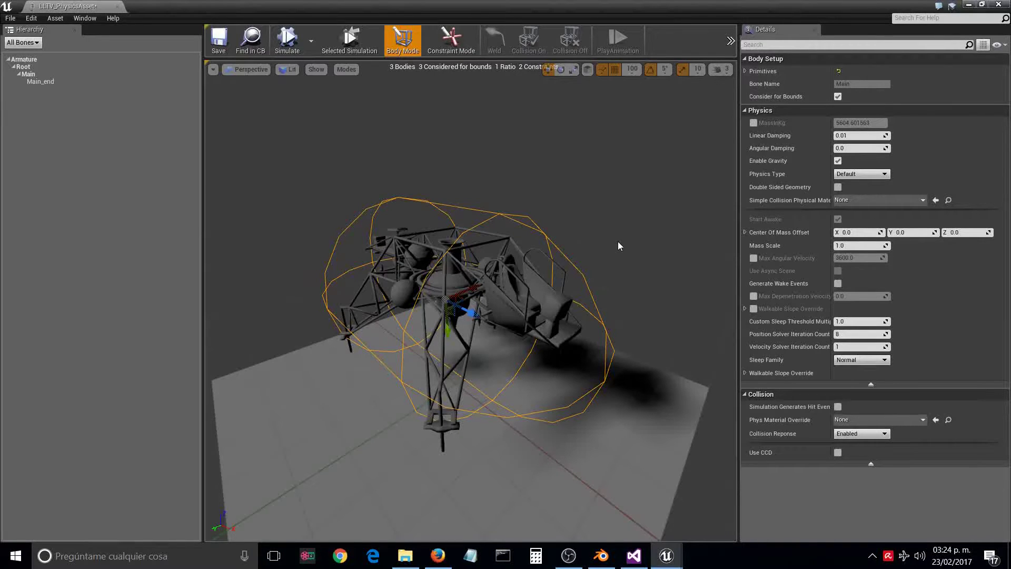
key(Delete)
Delete the small physics body belonging to the Root bone
right_drag(471, 300, 565, 292)
click(500, 285)
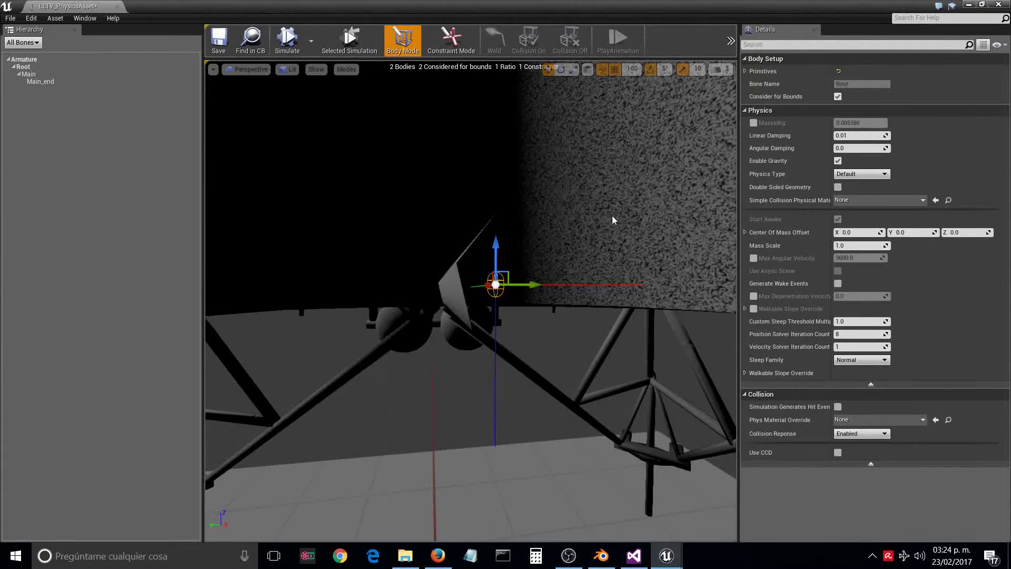
right_drag(609, 215, 609, 215)
key(Delete)
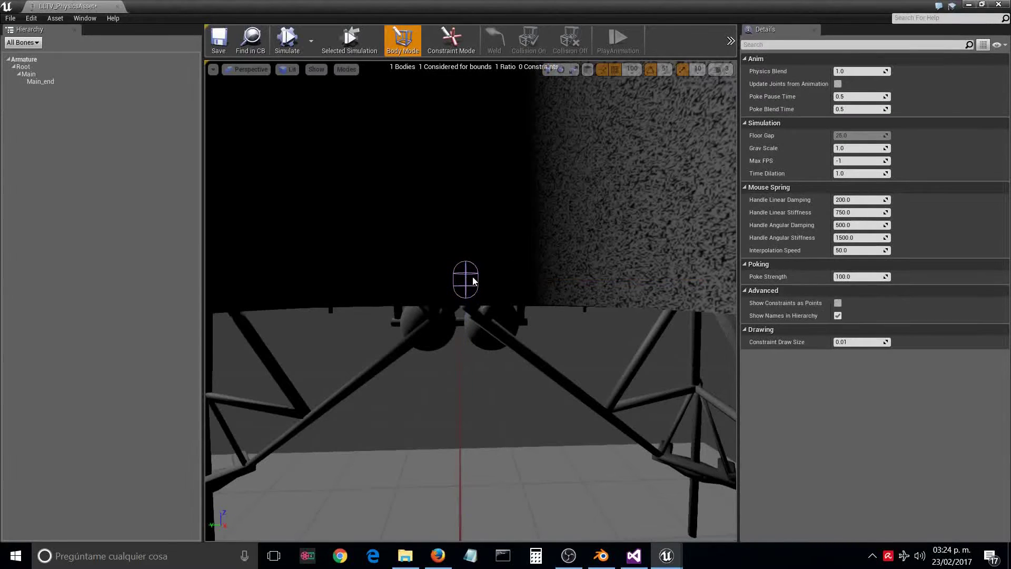
Copy the collision from the Static_LLTV static mesh to the Armature physics body and view the convex shapes around the model
click(467, 279)
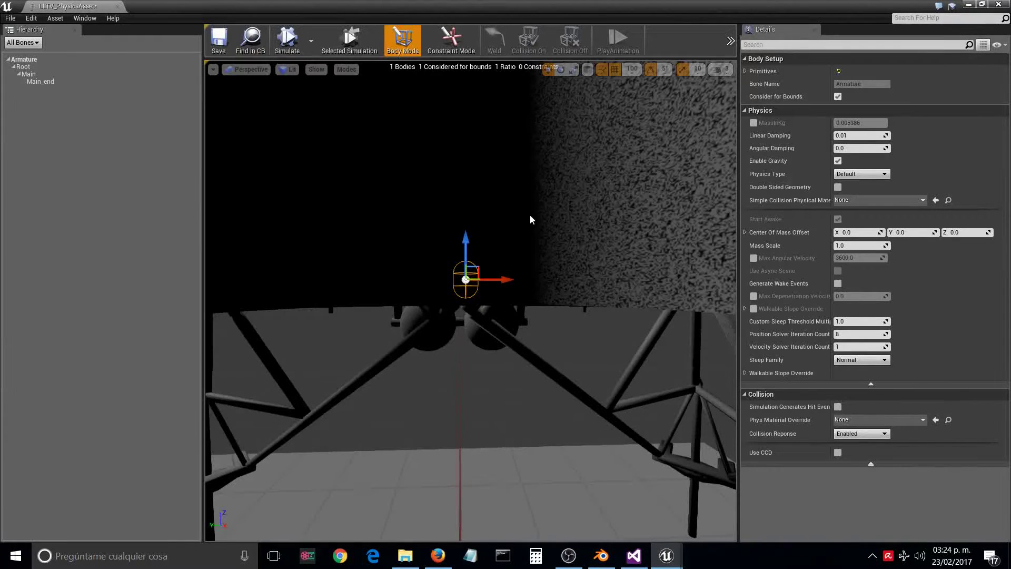
right_click(474, 290)
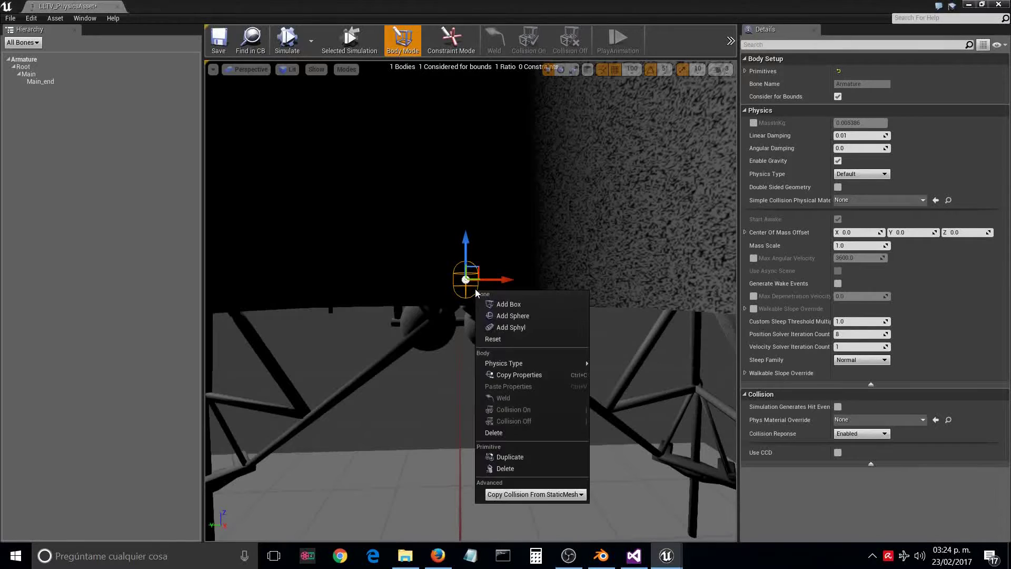
click(571, 497)
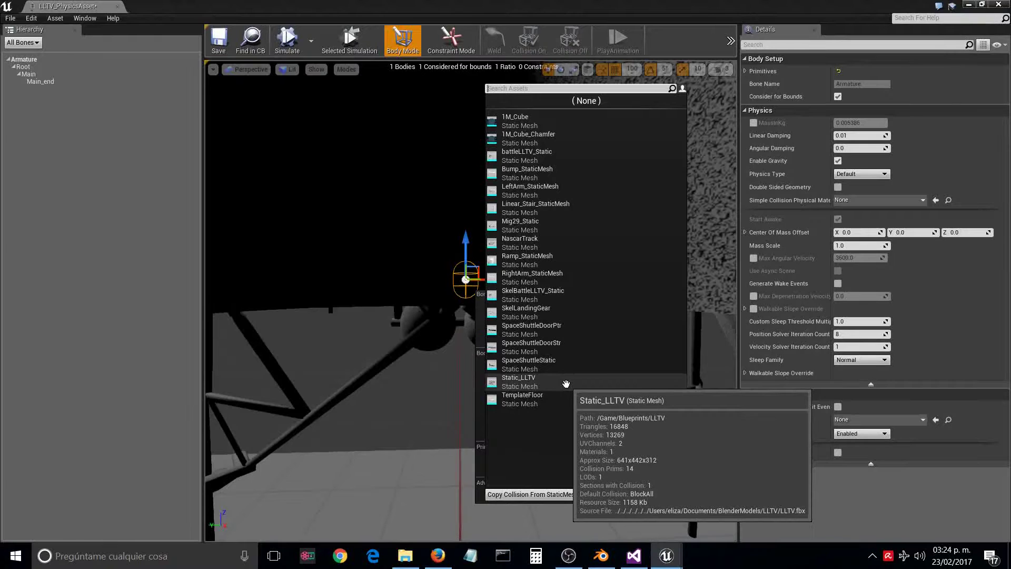
click(566, 384)
alt+drag(515, 271, 653, 284)
alt+right_drag(513, 269, 513, 306)
mouse_move(513, 269)
alt+mouse_down()
mouse_move(517, 252)
mouse_move(490, 258)
mouse_move(513, 269)
alt+mouse_up()
drag(536, 320, 543, 324)
Simulate the physics asset, pull the LLTV body around to test its collision, and stop the simulation
click(285, 36)
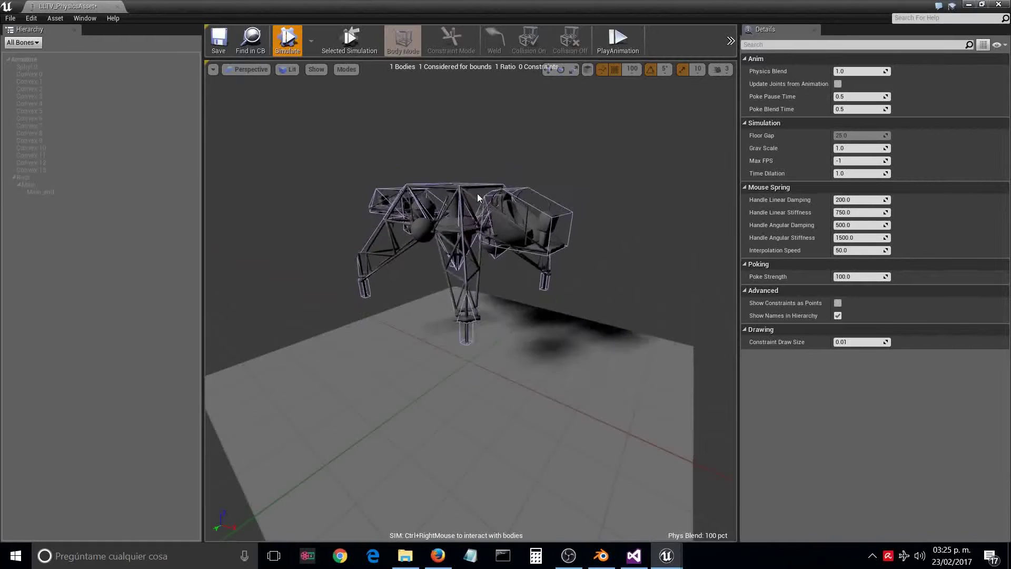
ctrl+right_drag(491, 243, 443, 275)
click(287, 39)
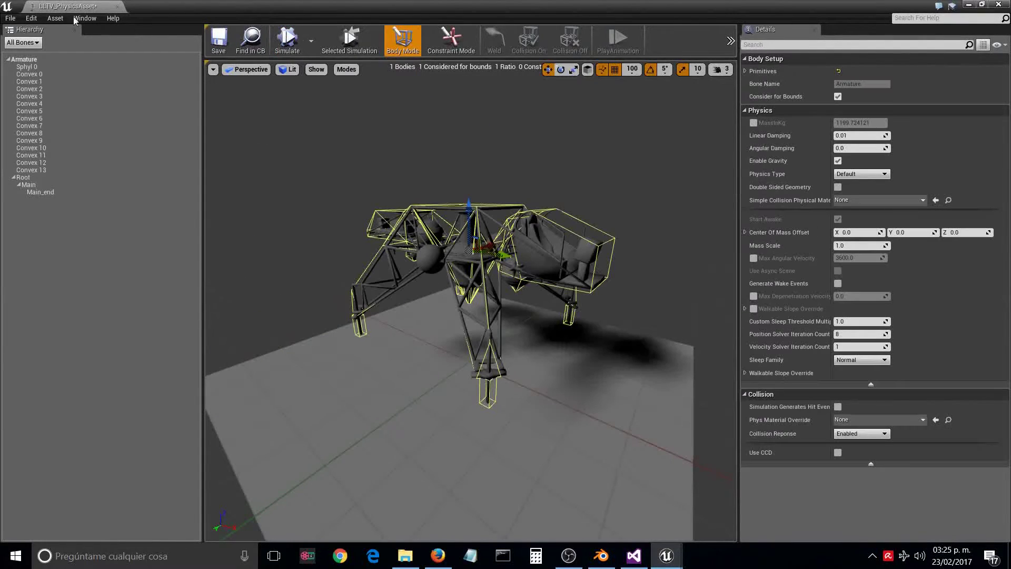
Save all modified assets and close the physics asset editor
click(10, 18)
click(40, 75)
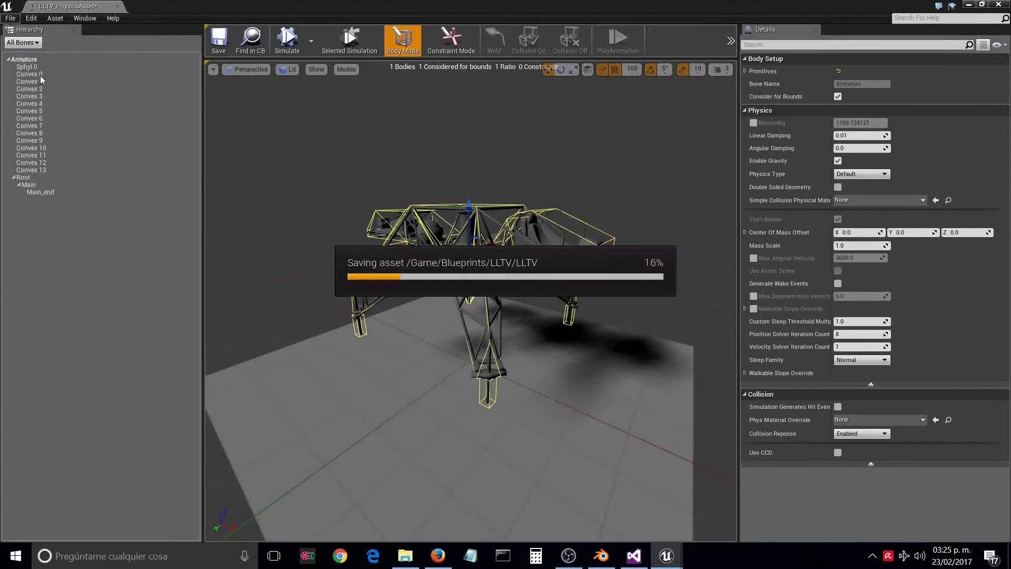
click(118, 6)
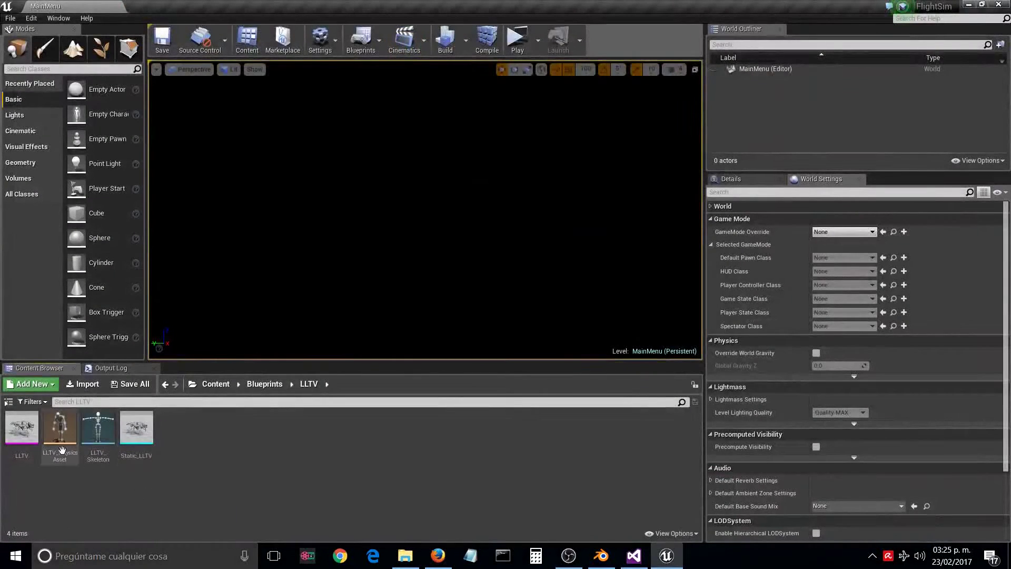
Open the BP_LLTV blueprint from the Blueprints/SimPawn content folder
click(216, 384)
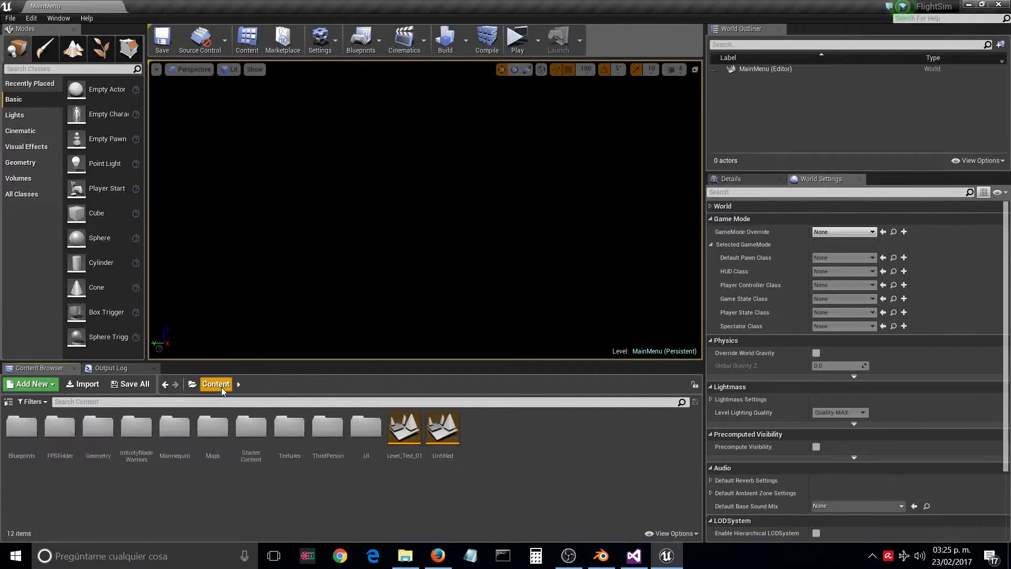
double_click(21, 427)
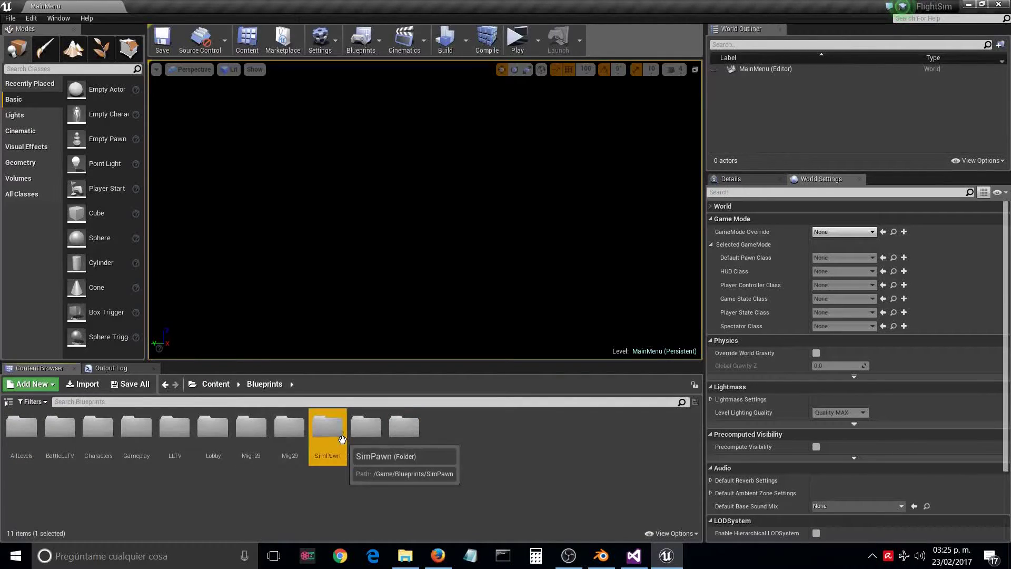
double_click(327, 427)
double_click(59, 428)
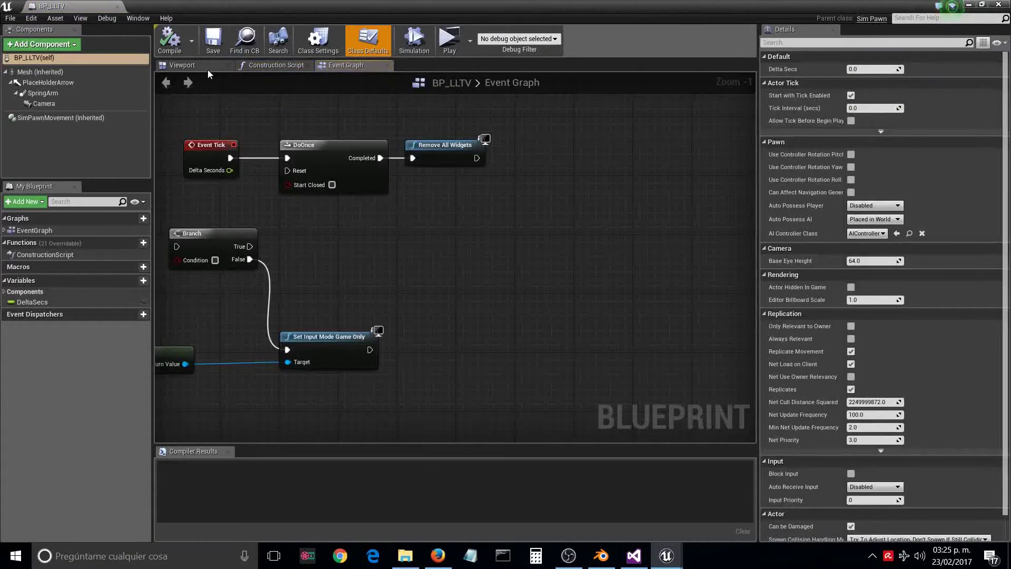
Show the blueprint's viewport and assign the LLTV skeletal mesh to the inherited Mesh component
click(205, 68)
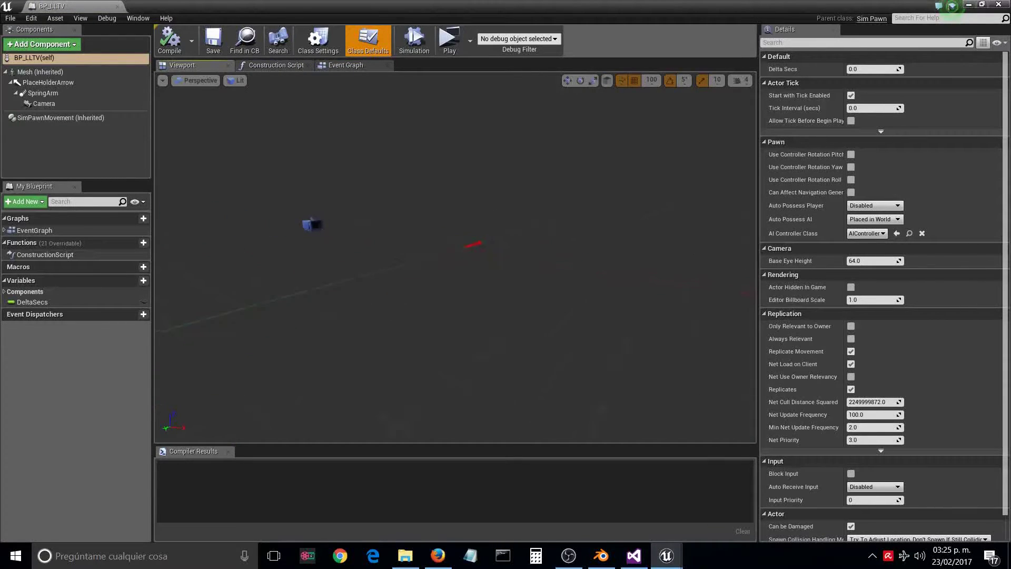
click(40, 71)
click(929, 245)
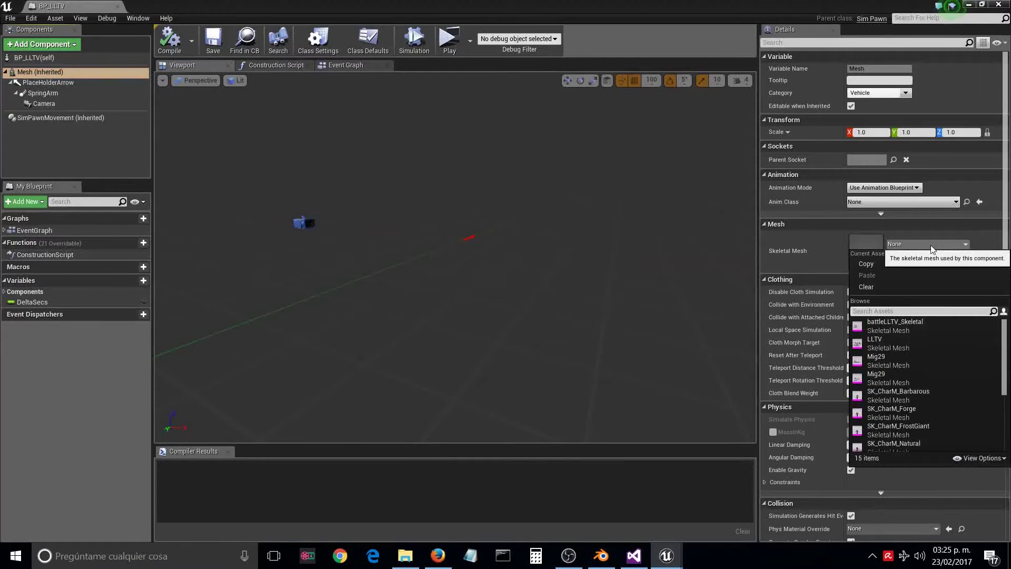
text(LLTV)
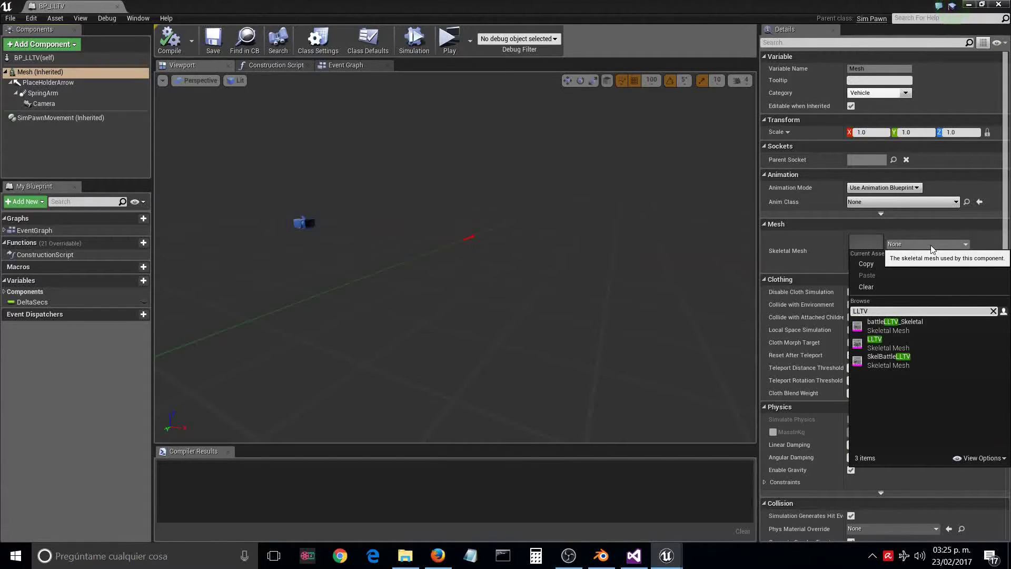
click(878, 344)
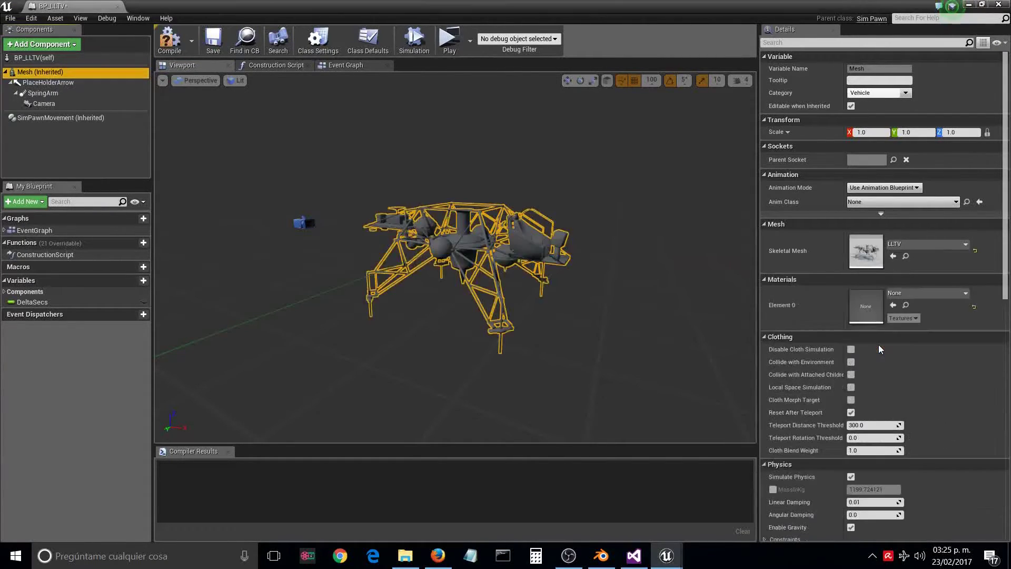
Examine the LLTV mesh's orientation in the blueprint, compare it with the model in Blender, and return to BP_LLTV in Unreal Editor
right_drag(582, 252, 585, 311)
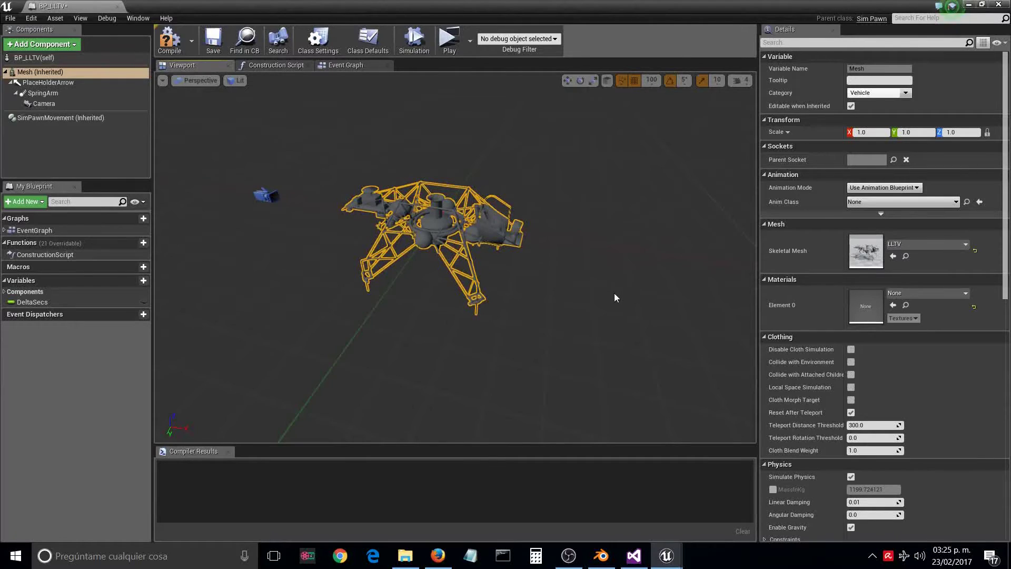
click(83, 74)
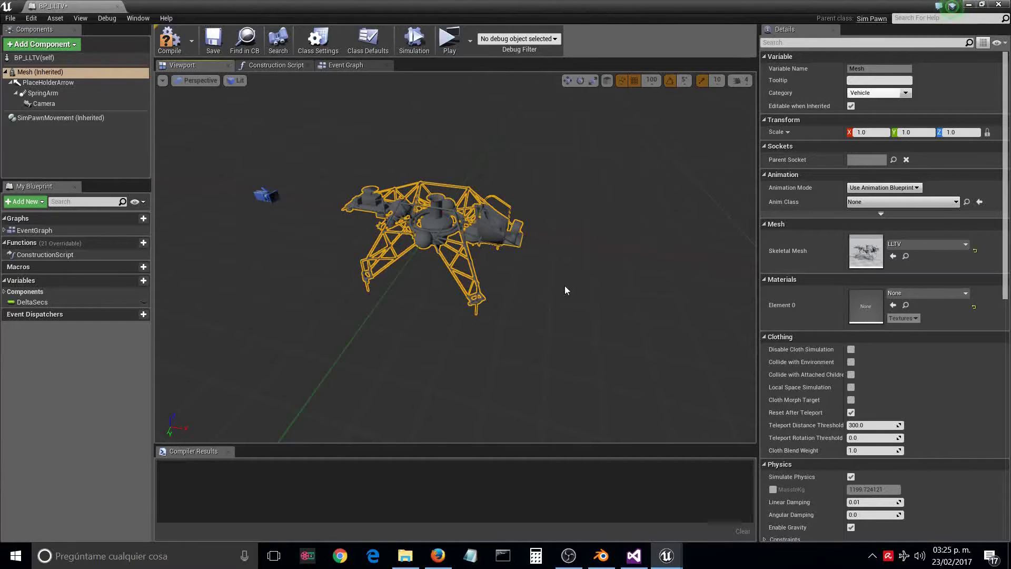
alt+drag(566, 288, 379, 295)
alt+drag(648, 295, 727, 299)
click(601, 555)
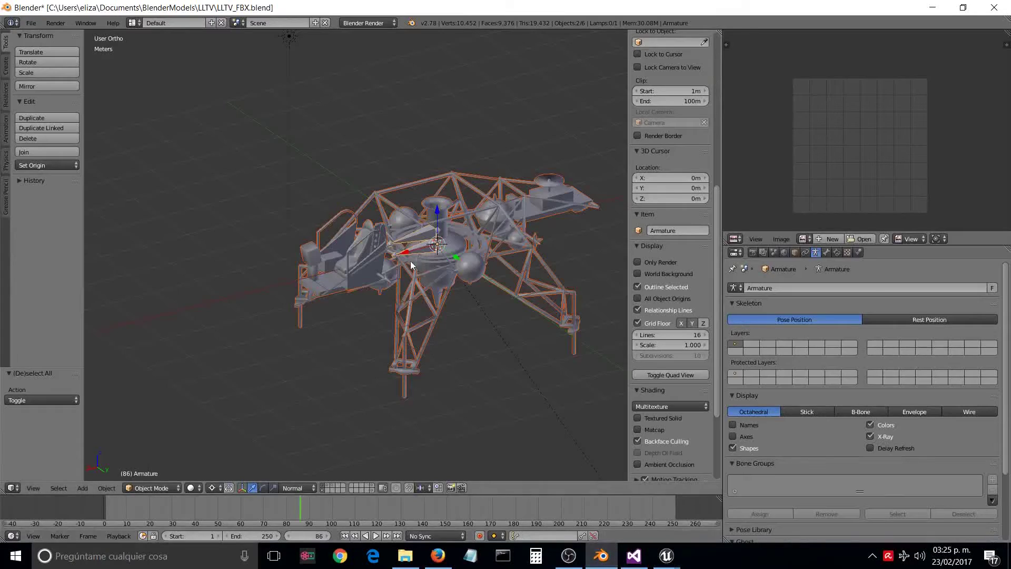
middle_drag(436, 295, 489, 288)
mouse_move(665, 557)
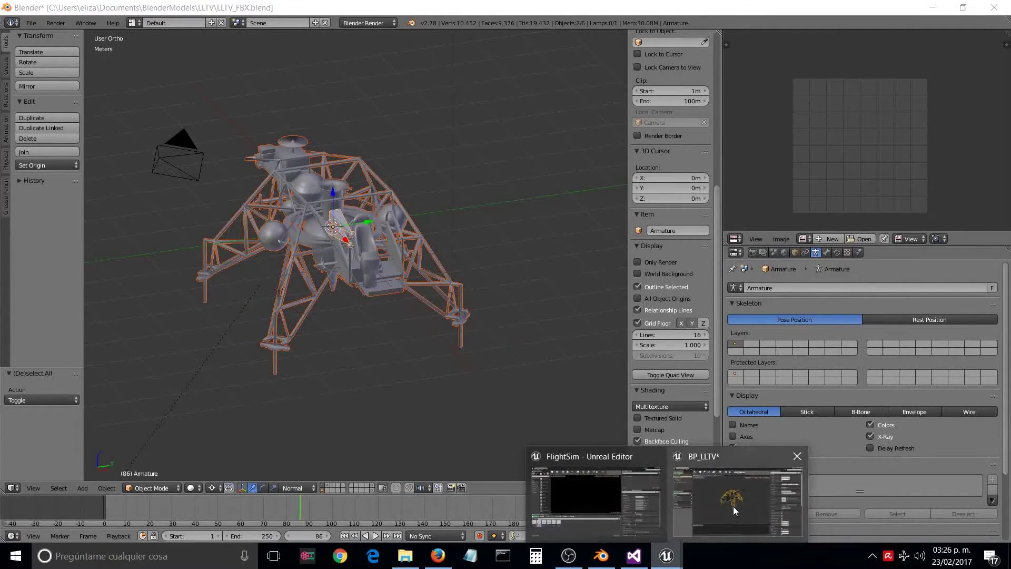
click(734, 507)
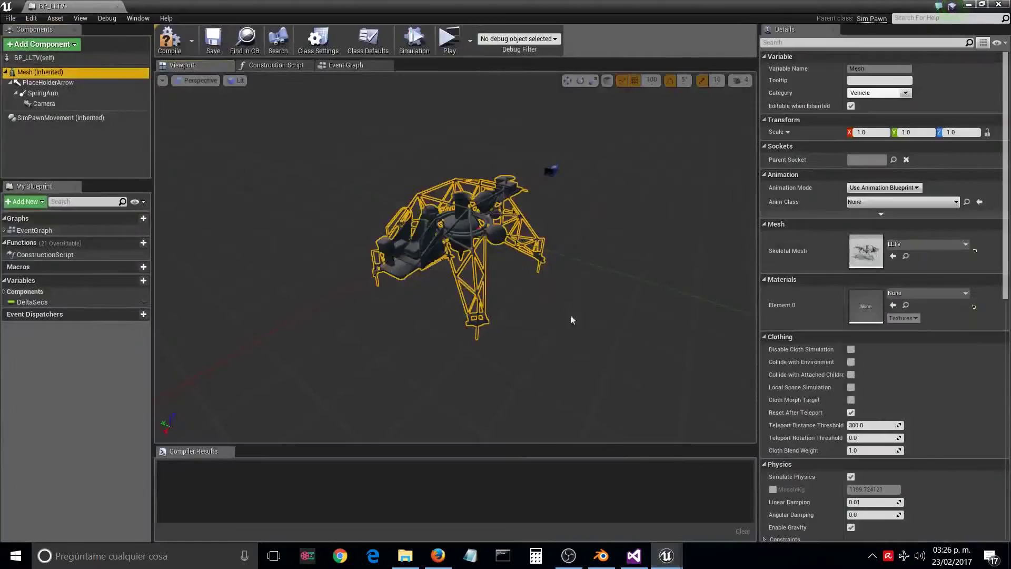
Compile and save BP_LLTV, then close the blueprint editor
click(170, 39)
click(213, 39)
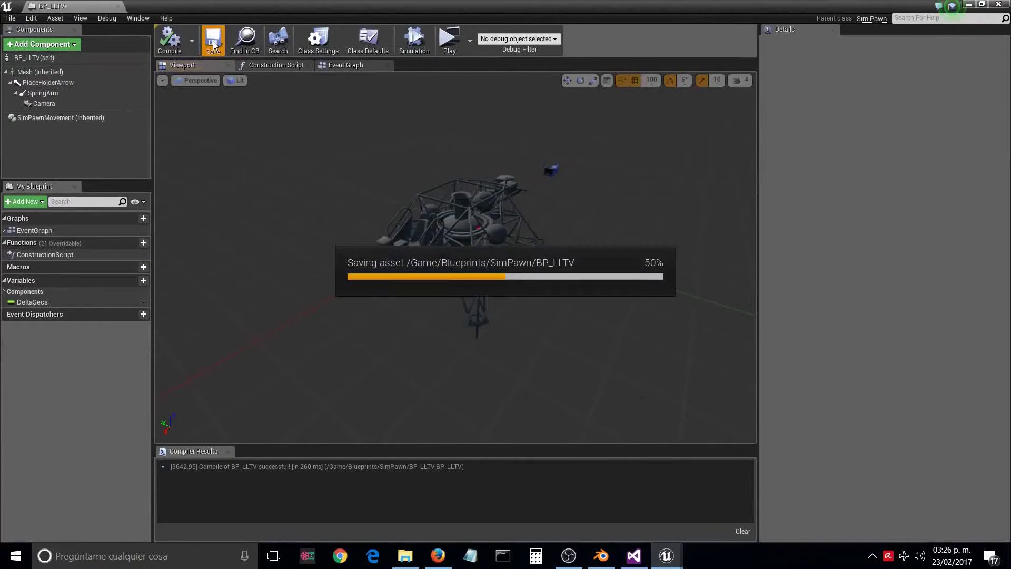
click(118, 7)
Open Level_Test_01 from the Content folder and check the default pawn class of its game mode
click(213, 384)
double_click(404, 429)
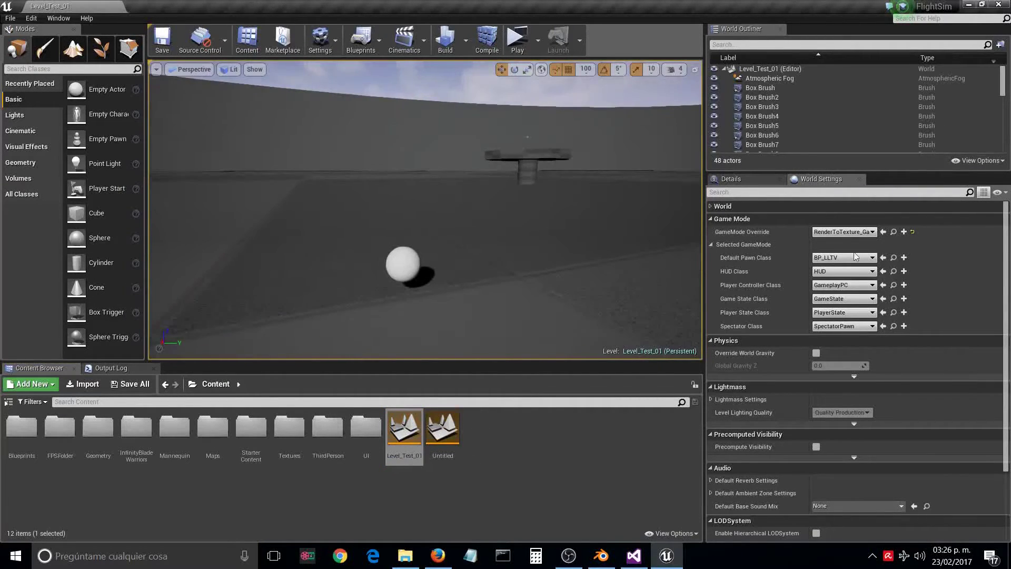
click(874, 258)
click(874, 257)
Play the level in preview windows and maximize the server window
click(519, 45)
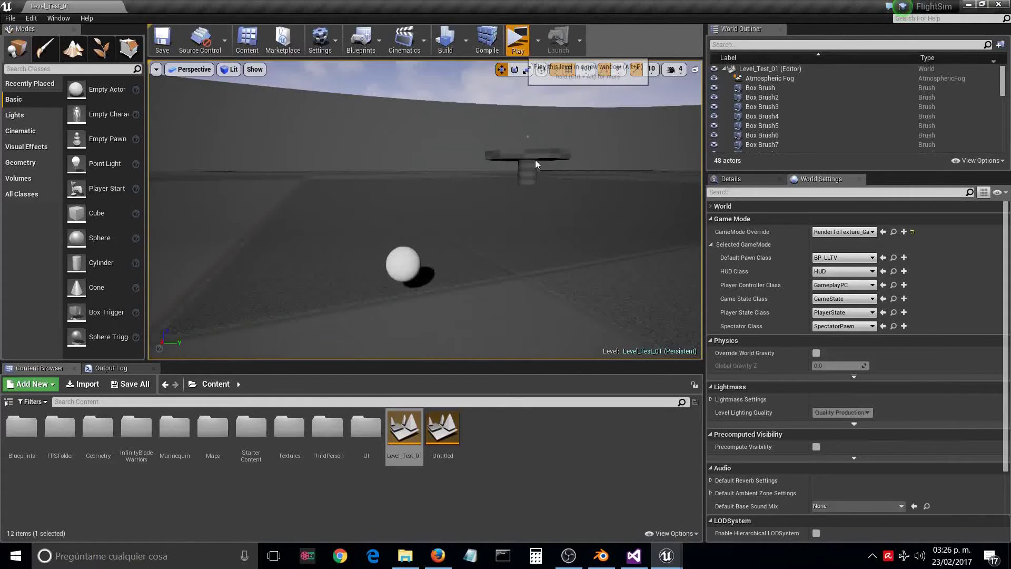
key(alt+p)
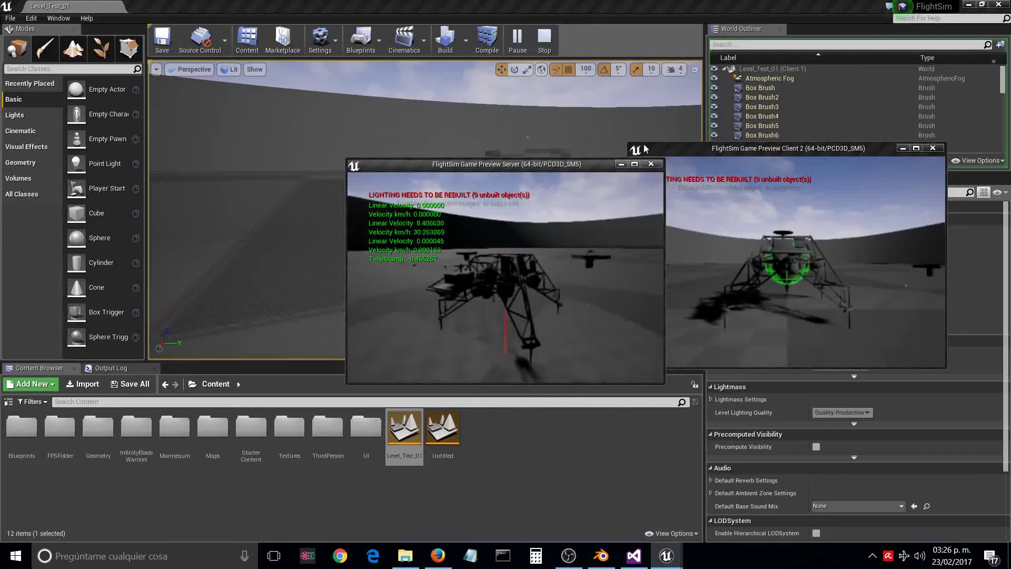
click(635, 164)
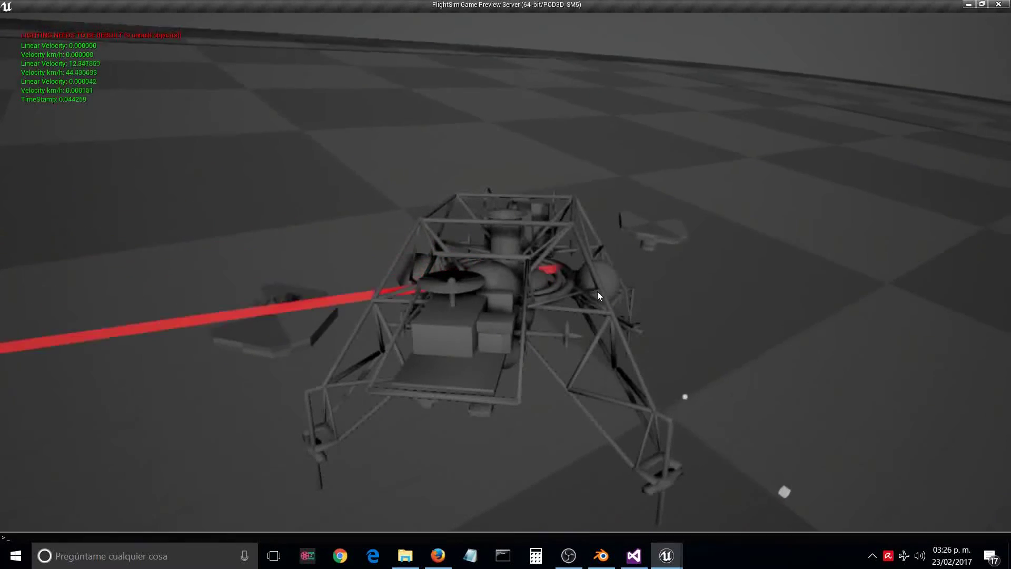
Run the console command "show Collision" in the server preview to display the LLTV's collision shapes
text(s)
key(BackSpace)
text(s)
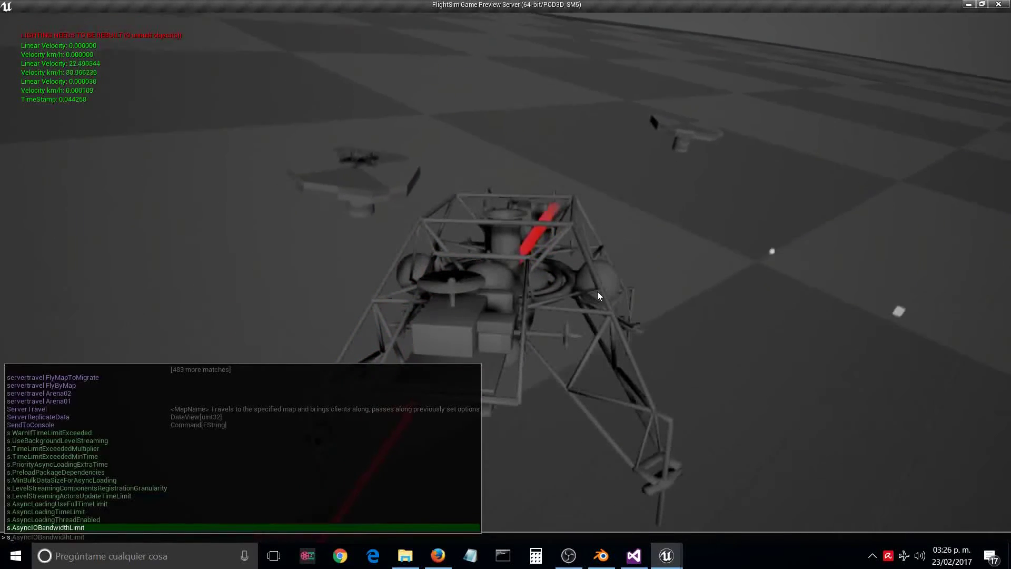
text(how Collision)
key(Return)
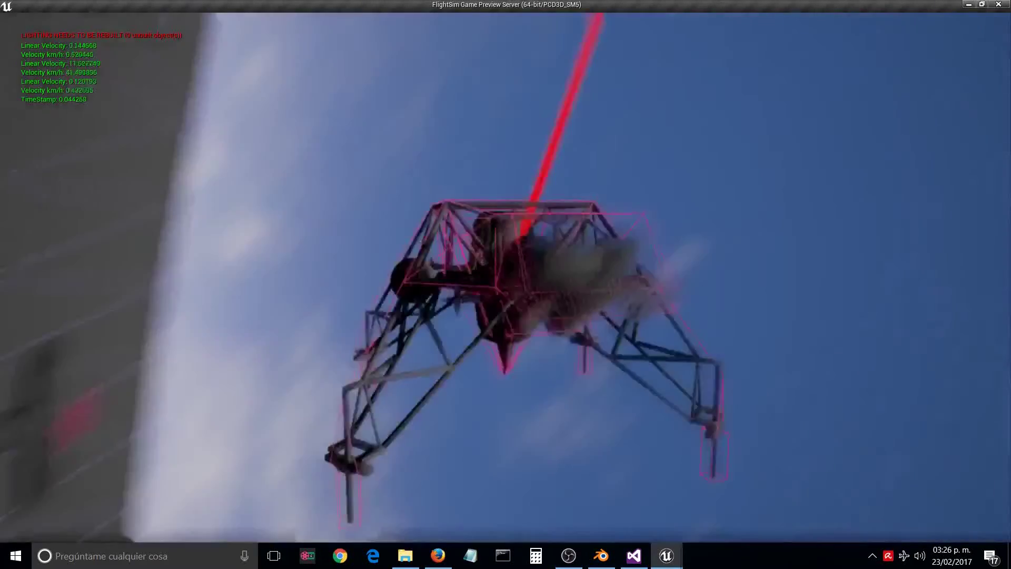